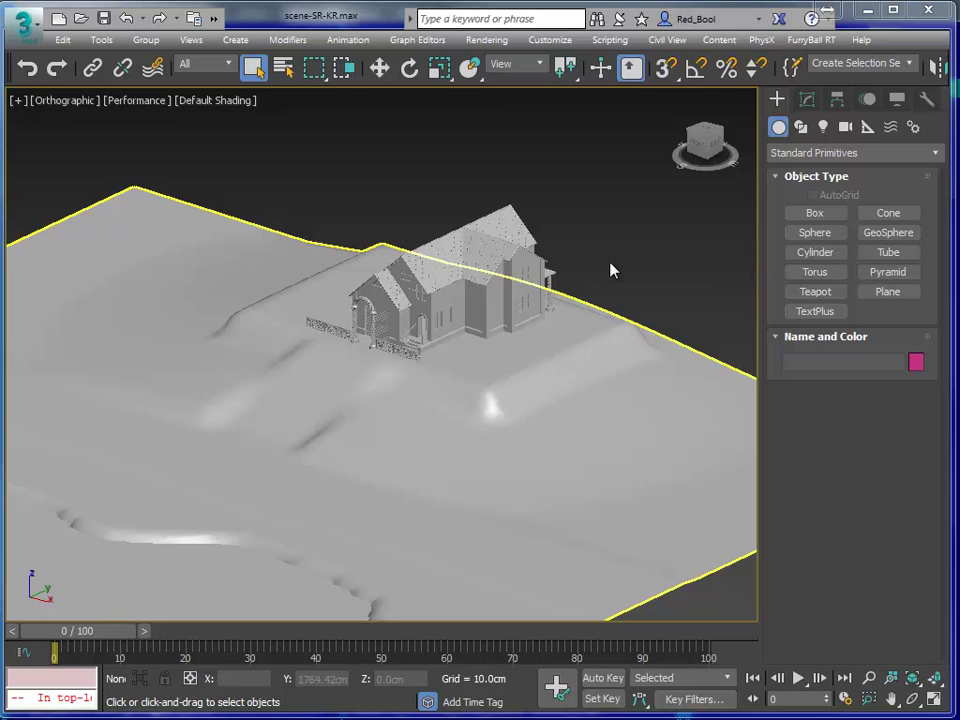
Switch the viewport to Perspective and frame the house closely from its front corner
alt+middle_drag(508, 366, 362, 404)
key(p)
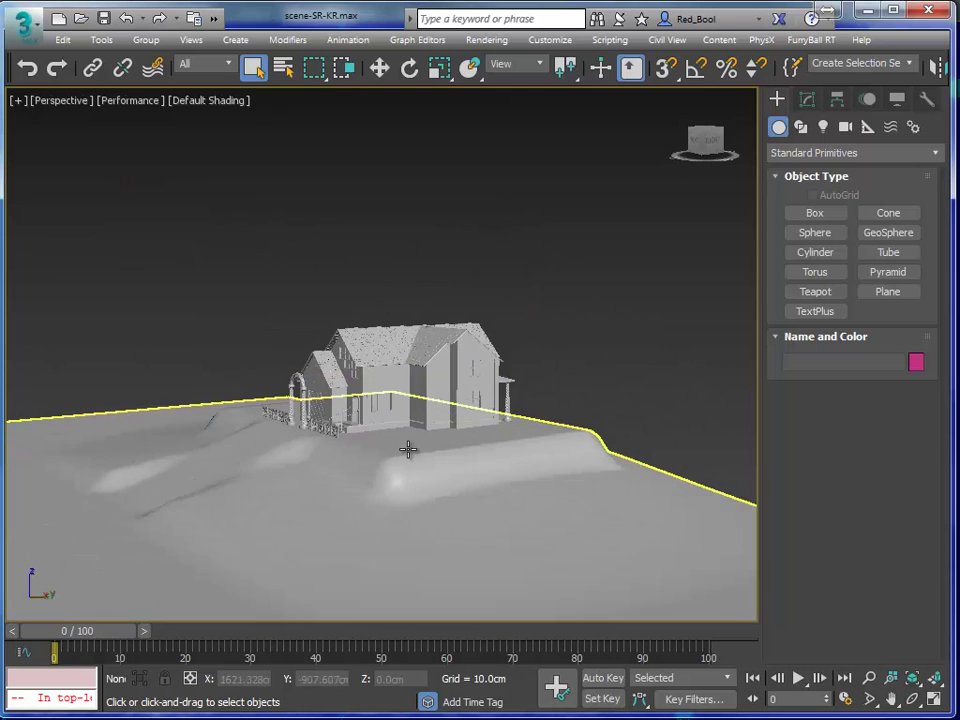
alt+middle_drag(403, 456, 456, 424)
scroll(398, 430, up, 5)
scroll(456, 430, up, 2)
scroll(455, 440, down, 1)
scroll(455, 441, up, 2)
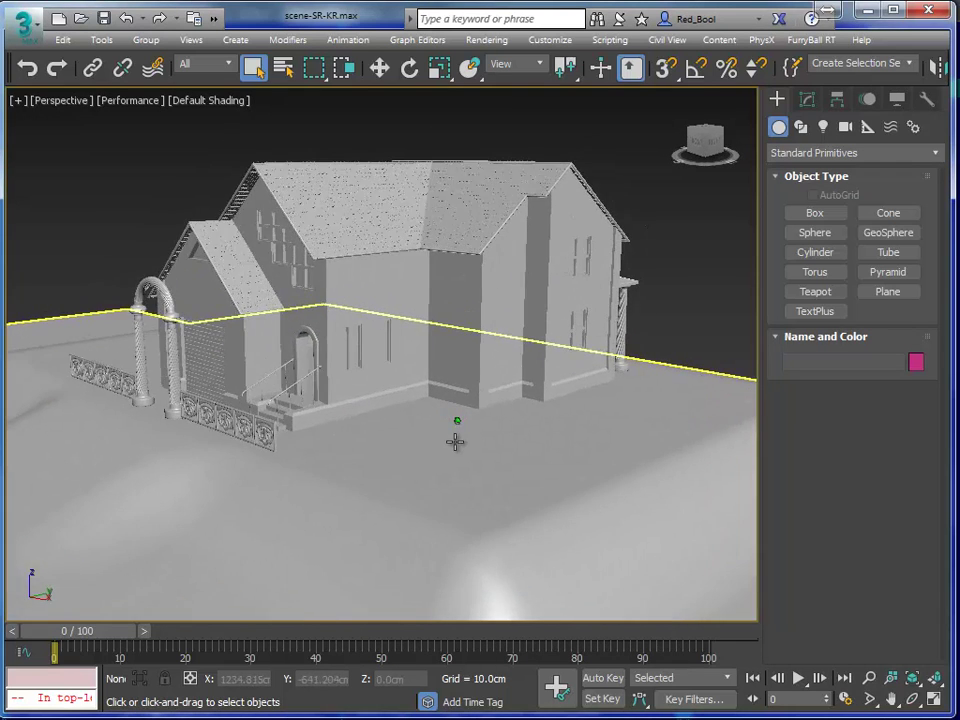
scroll(454, 444, down, 2)
mouse_move(471, 447)
alt+middle_down()
mouse_move(465, 438)
mouse_move(476, 450)
alt+middle_up()
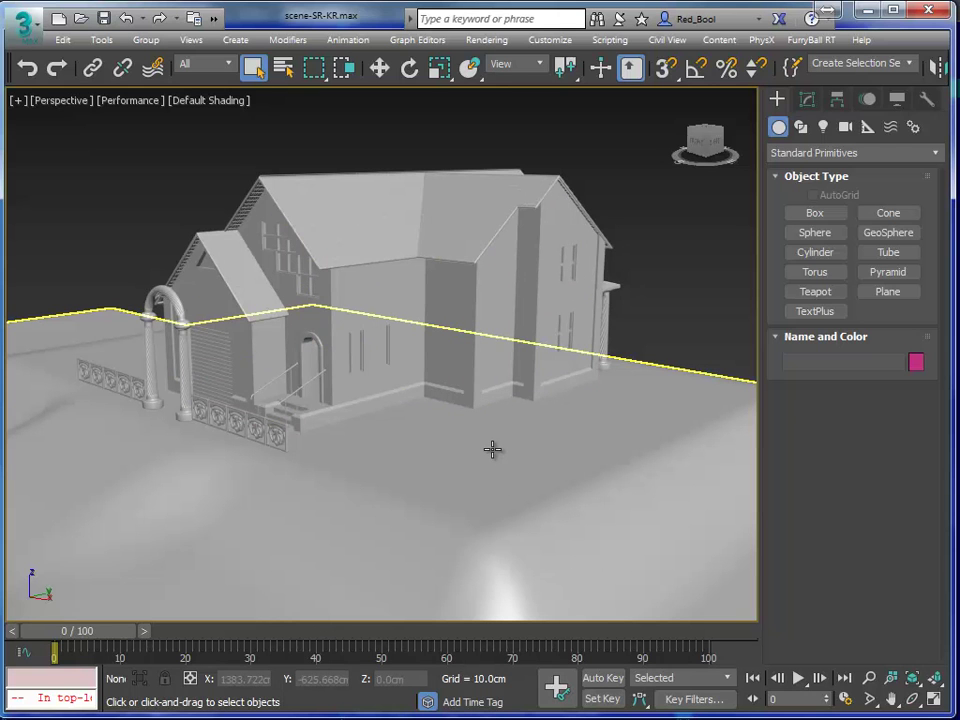
Set the Perspective viewport's display quality to High Quality
click(140, 101)
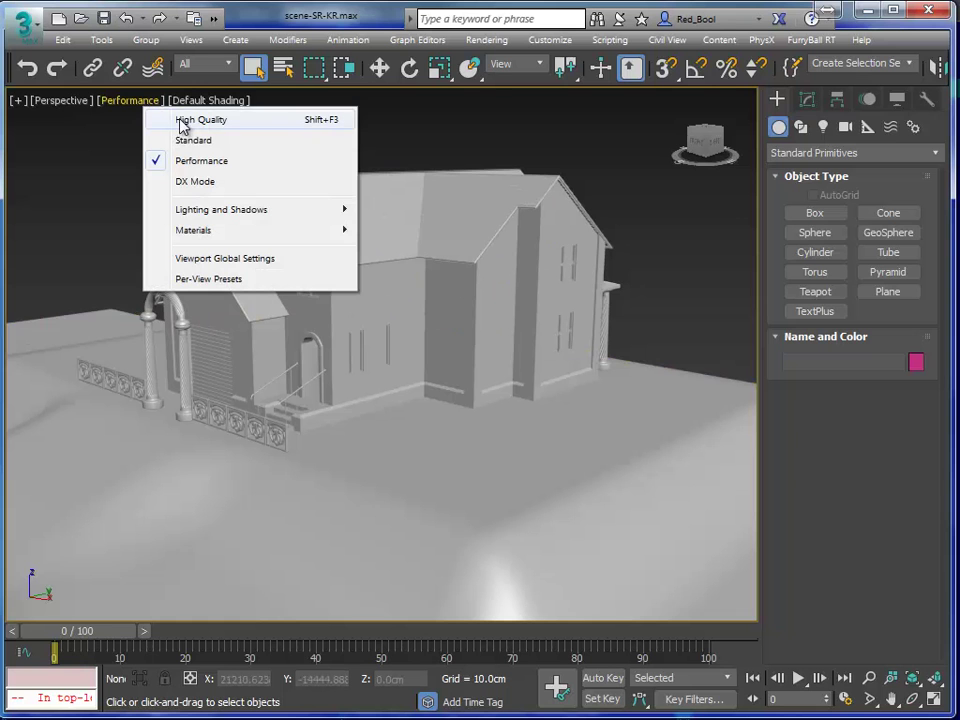
click(330, 15)
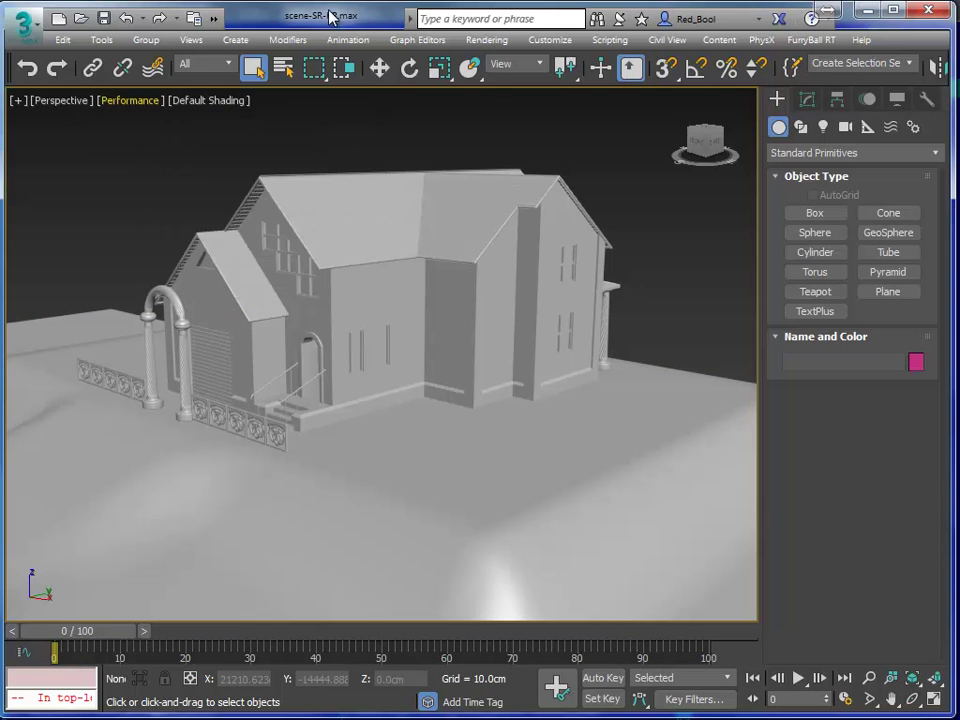
click(141, 101)
click(189, 121)
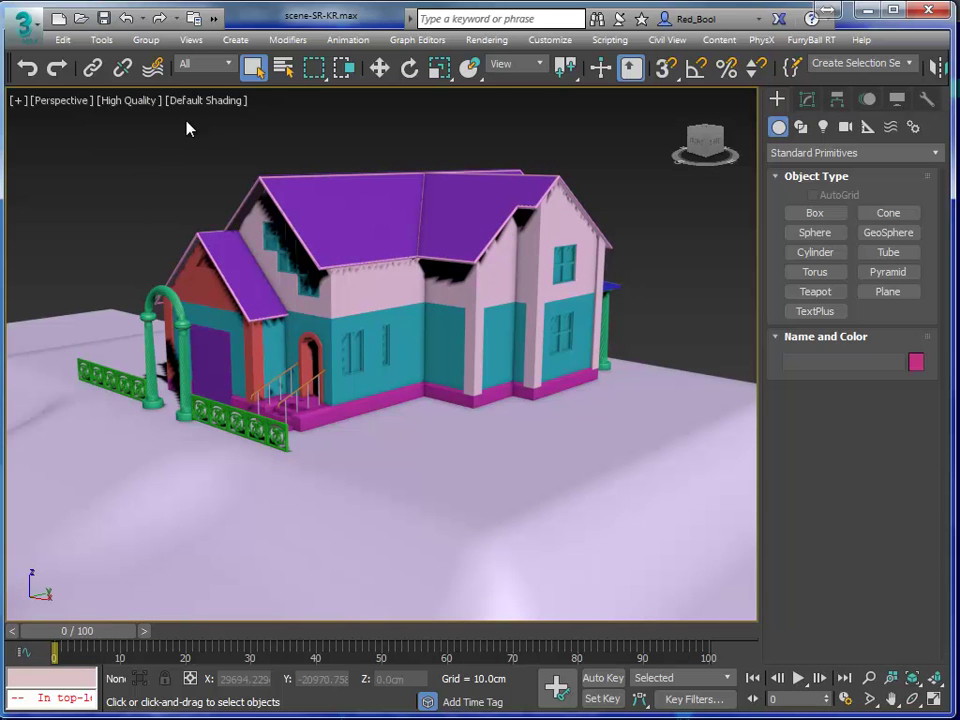
Choose ART Renderer as the production renderer and review its rendering parameters in Render Setup
click(486, 40)
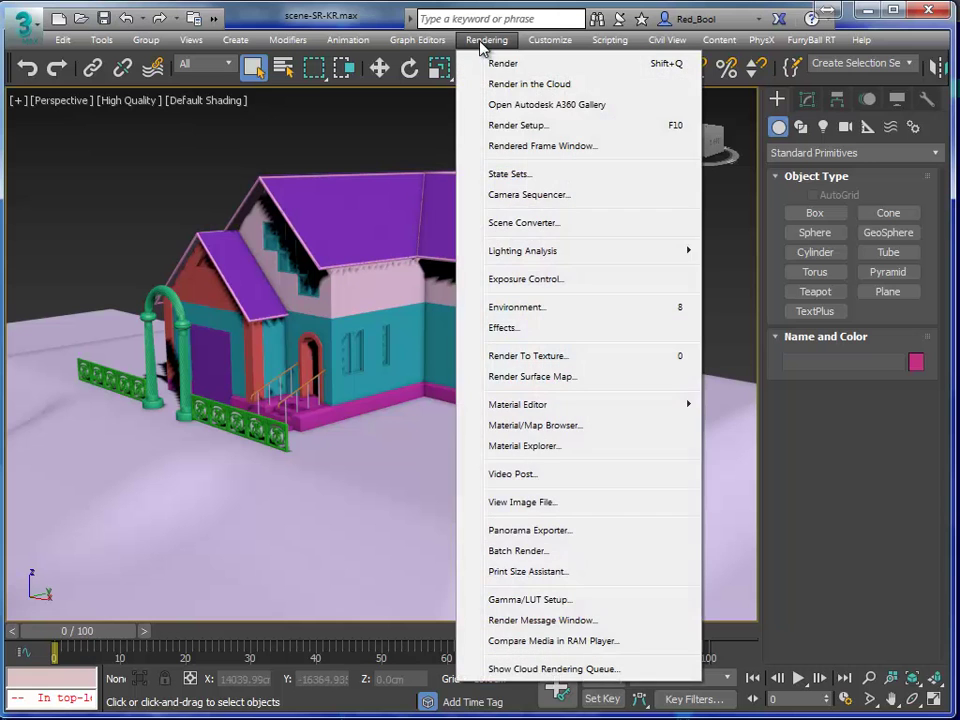
click(536, 125)
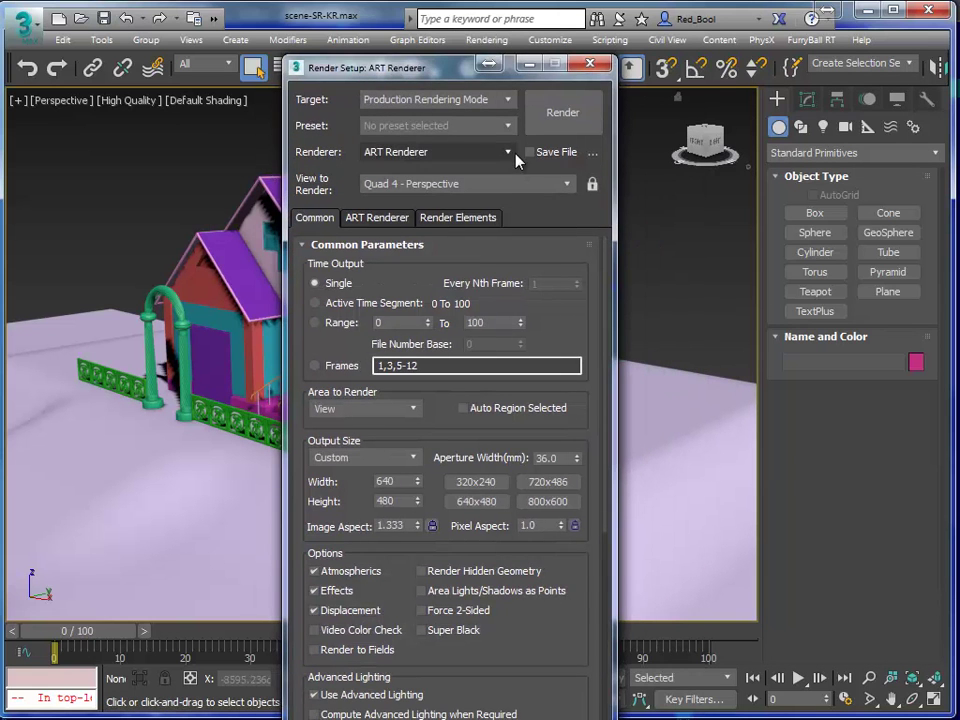
click(508, 152)
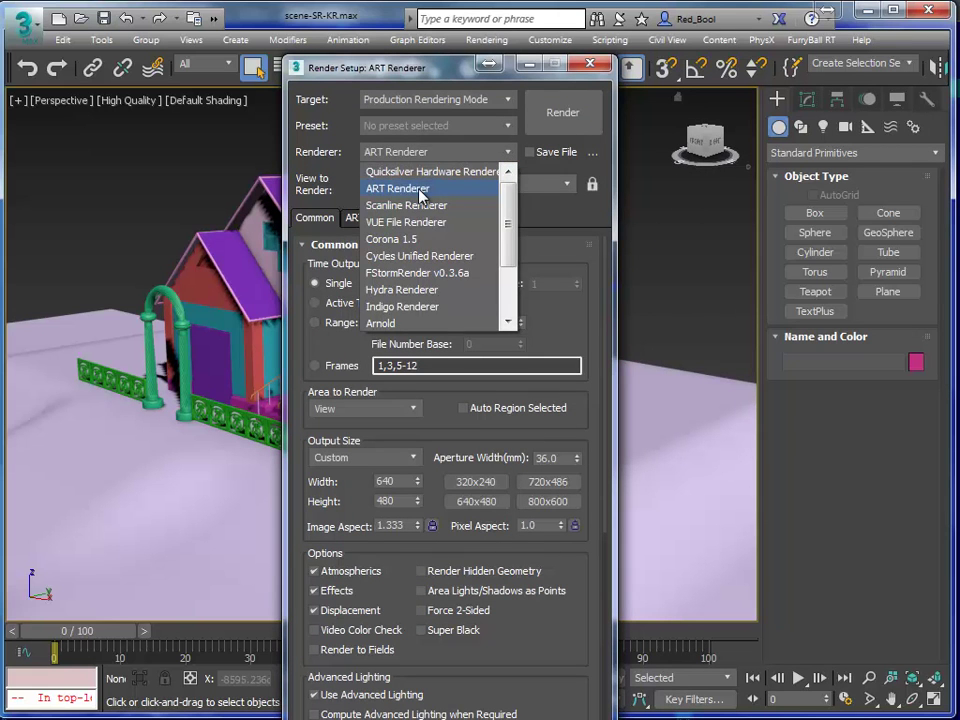
click(420, 191)
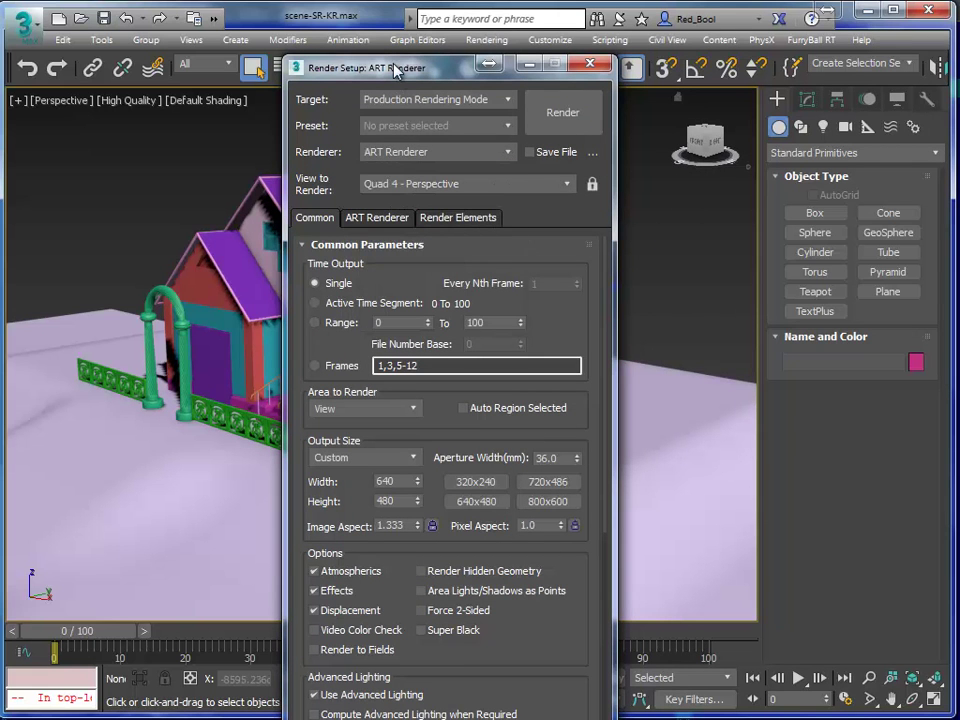
click(380, 219)
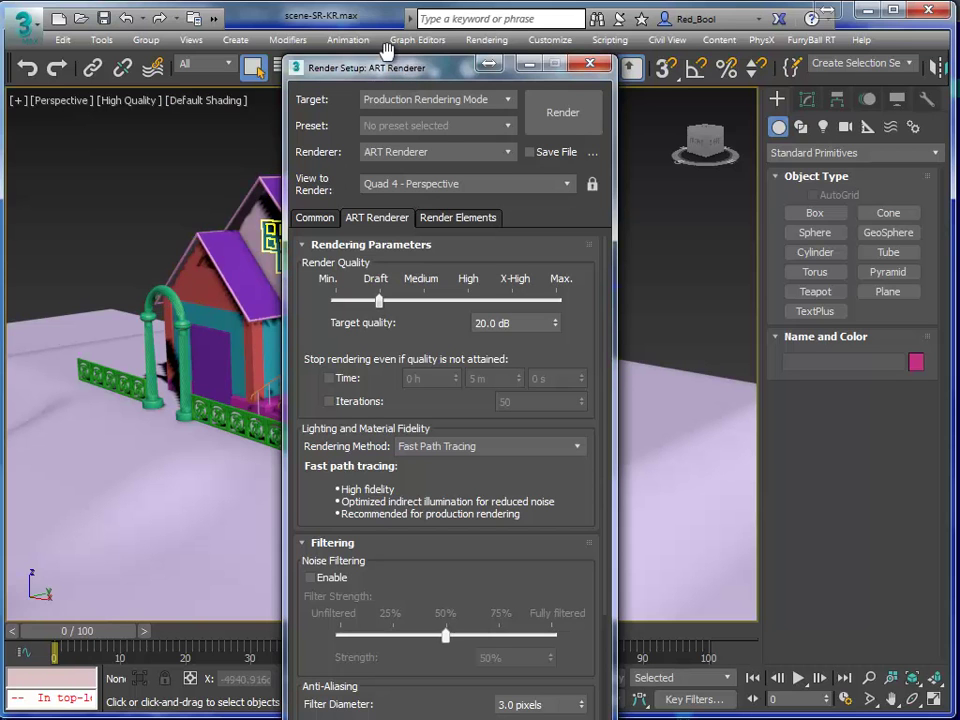
drag(371, 70, 959, 130)
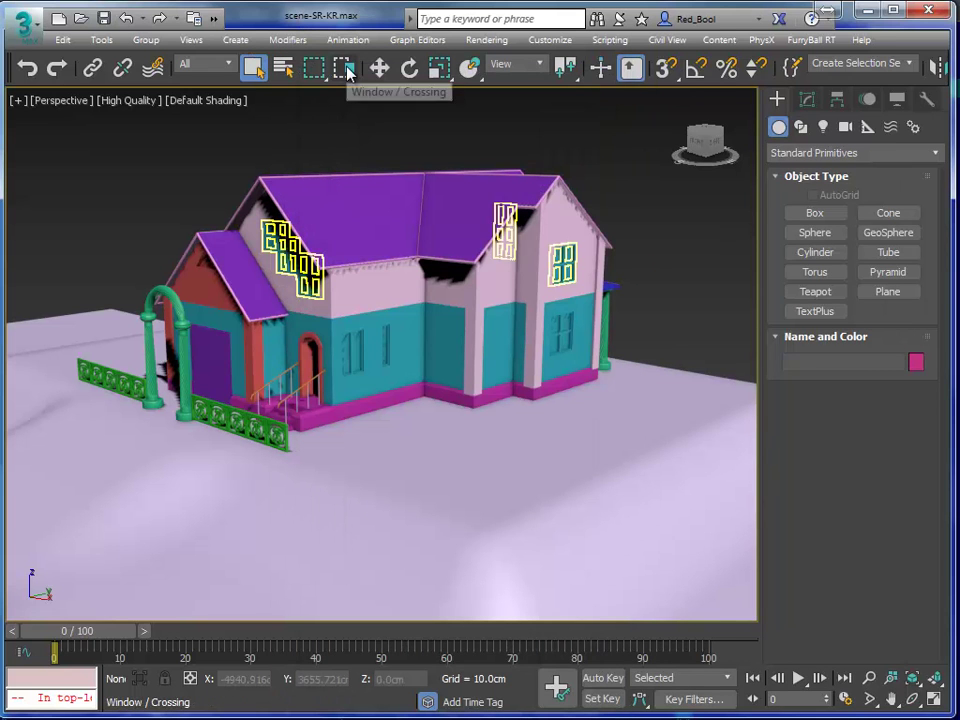
Create a Physical Material in the Slate Material Editor and show its parameters
key(m)
right_click(447, 273)
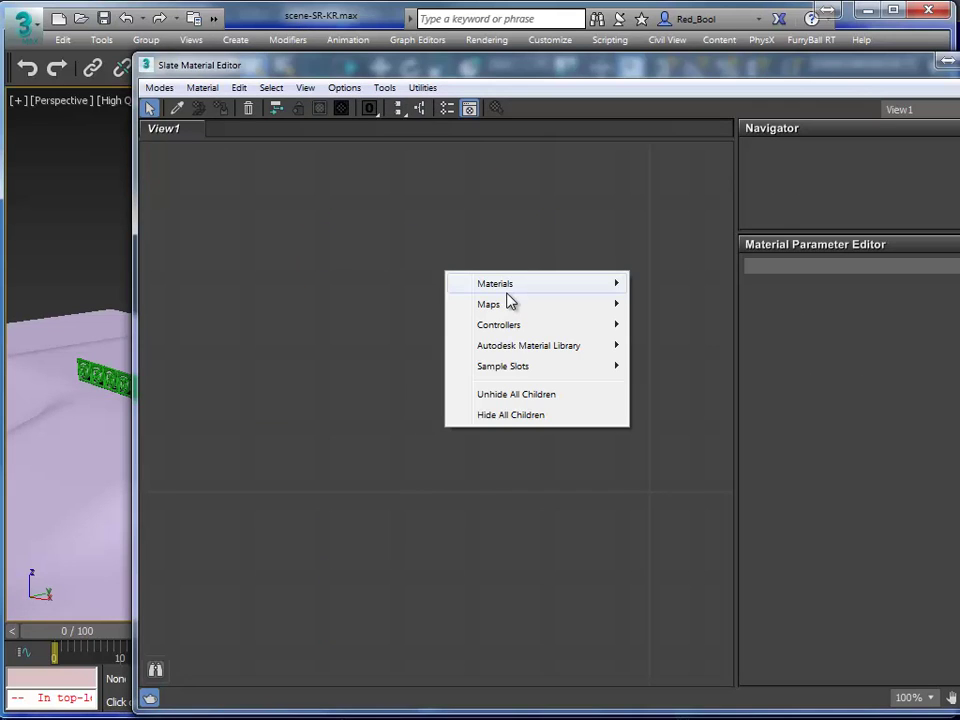
mouse_move(505, 290)
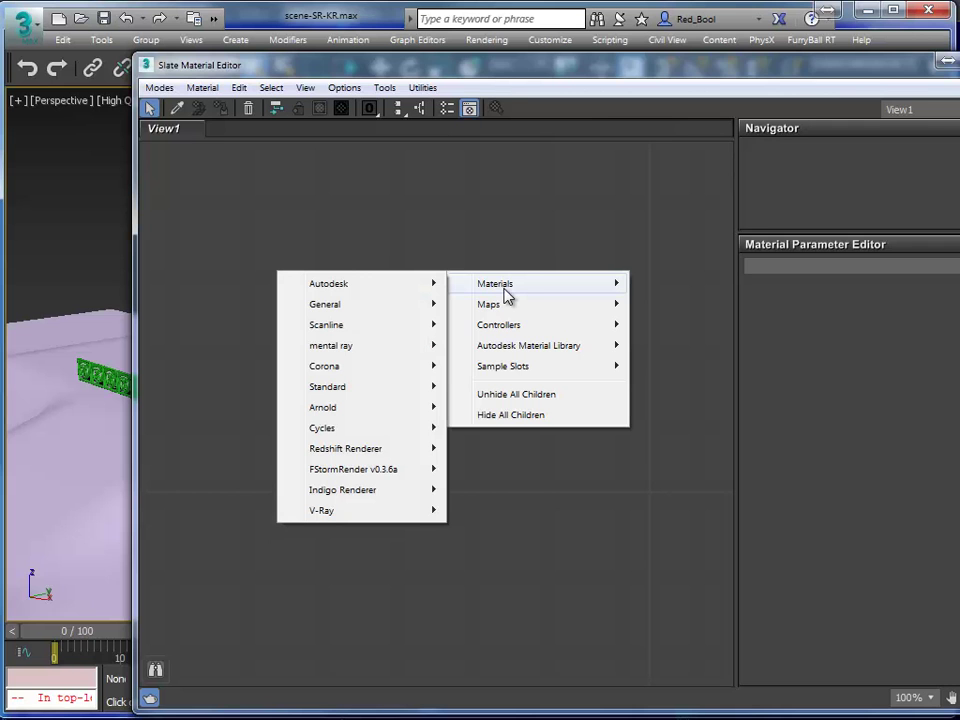
mouse_move(364, 314)
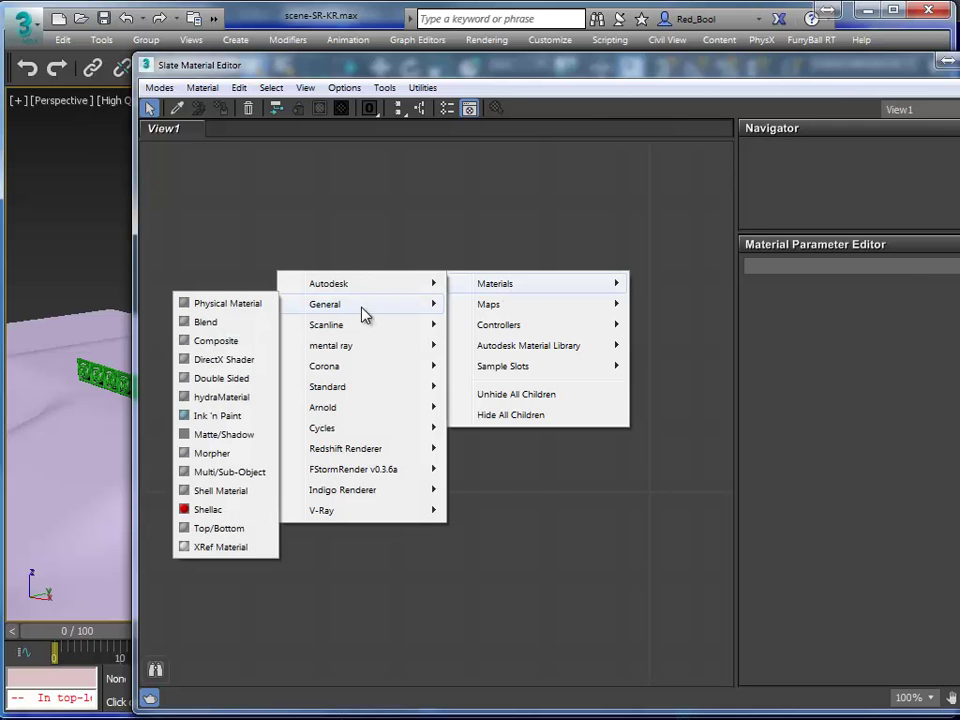
click(253, 304)
drag(496, 67, 383, 43)
click(325, 243)
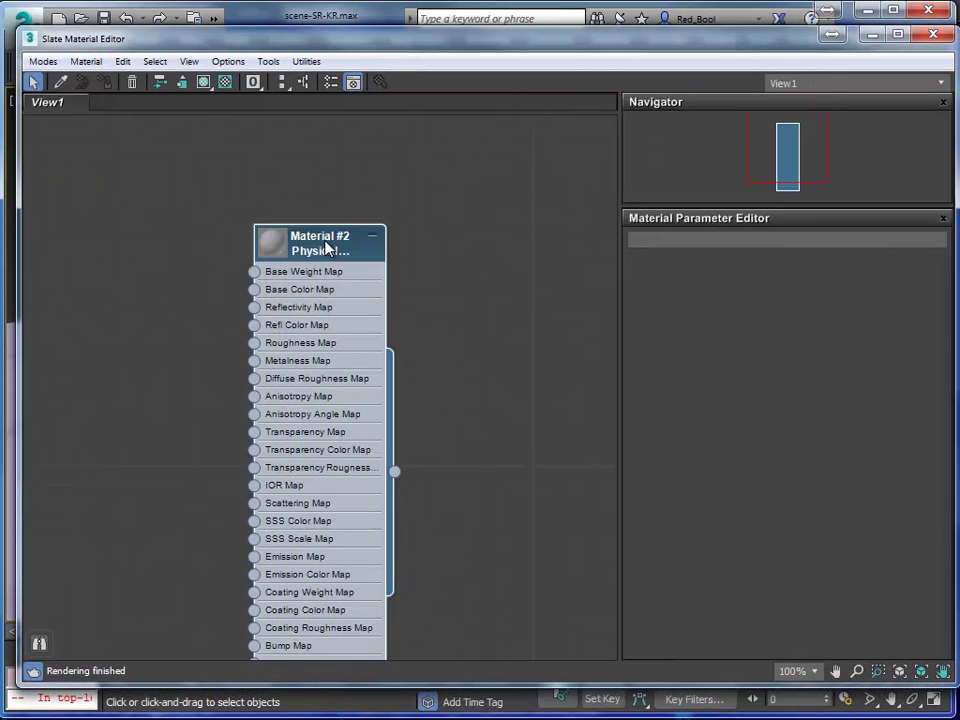
double_click(327, 247)
drag(330, 250, 345, 198)
drag(492, 48, 463, 47)
Set the physical material to Advanced mode, reduce its reflections weight to 0.0 and enlarge its preview
click(822, 366)
click(776, 391)
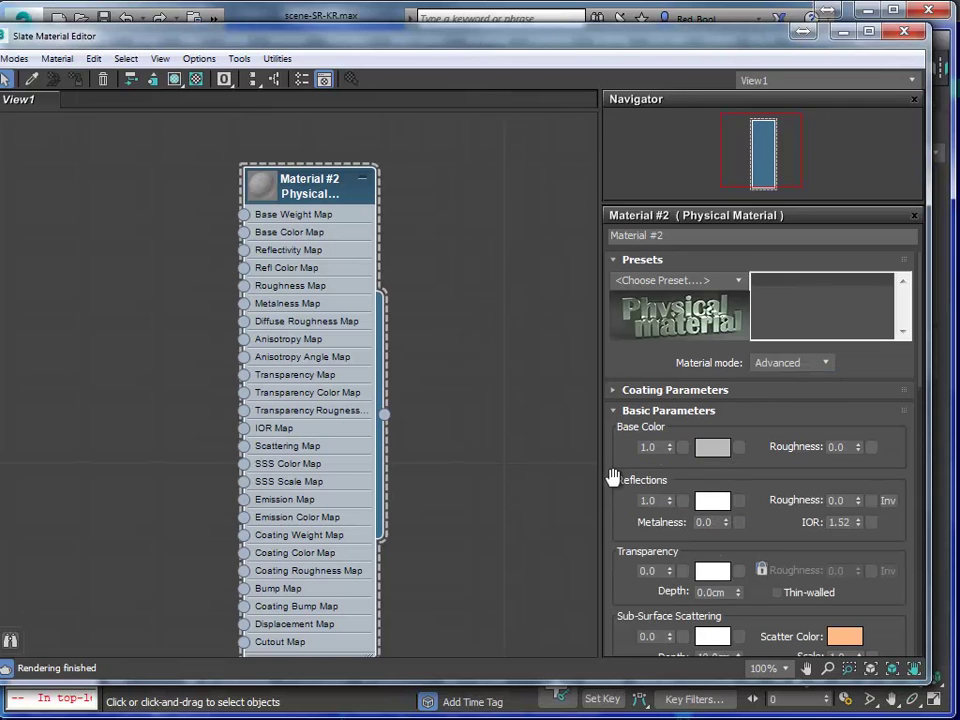
drag(669, 500, 624, 653)
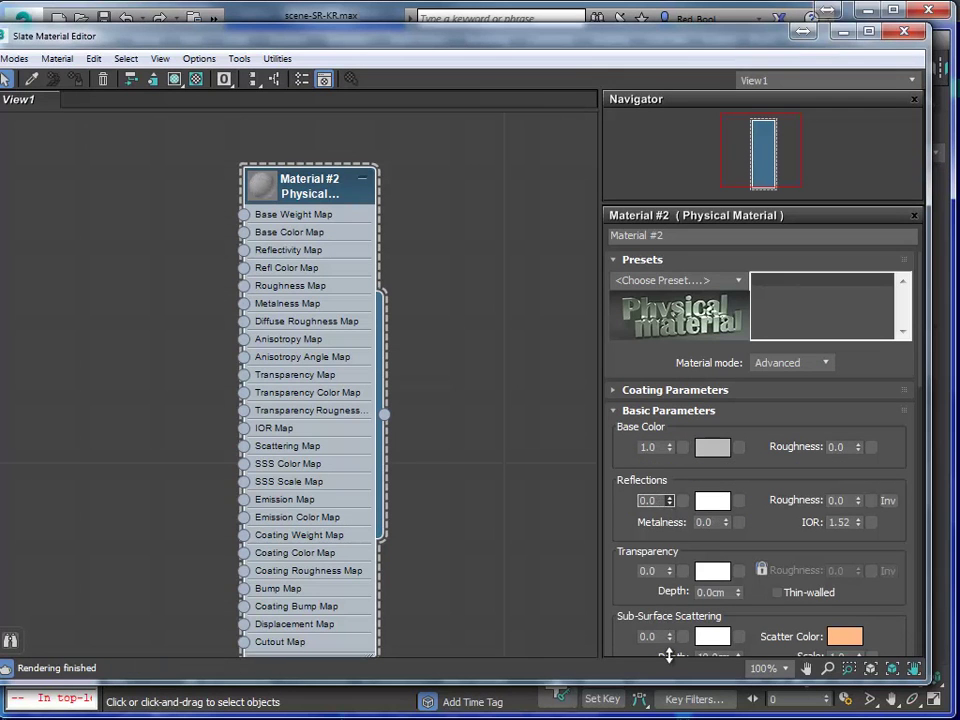
double_click(263, 196)
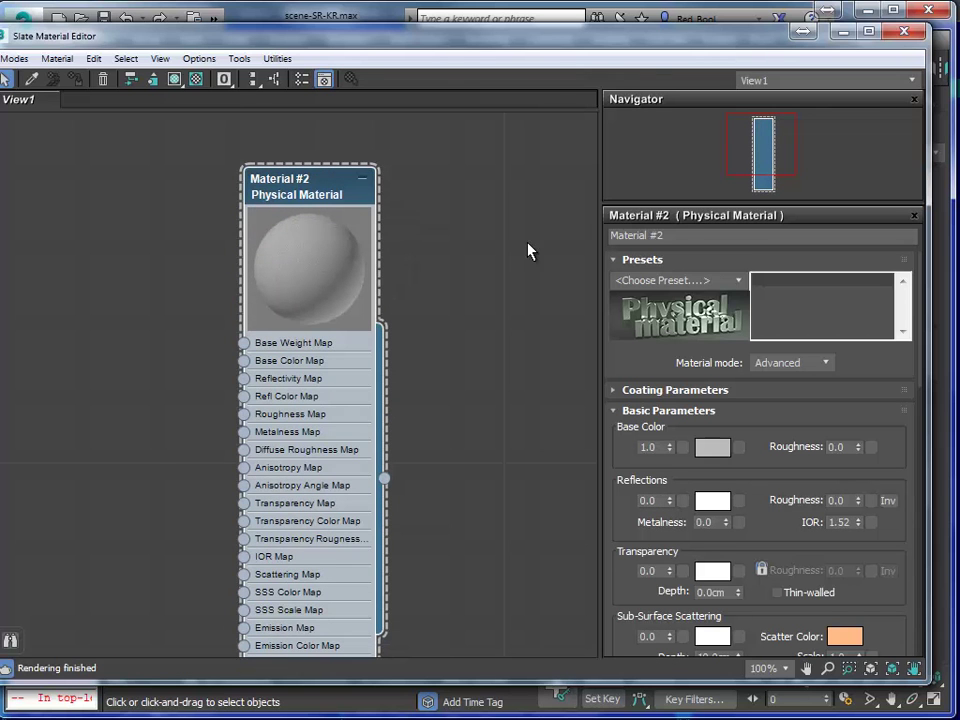
Select all objects in the scene, assign the physical material to the selection and put the material editor away
click(375, 20)
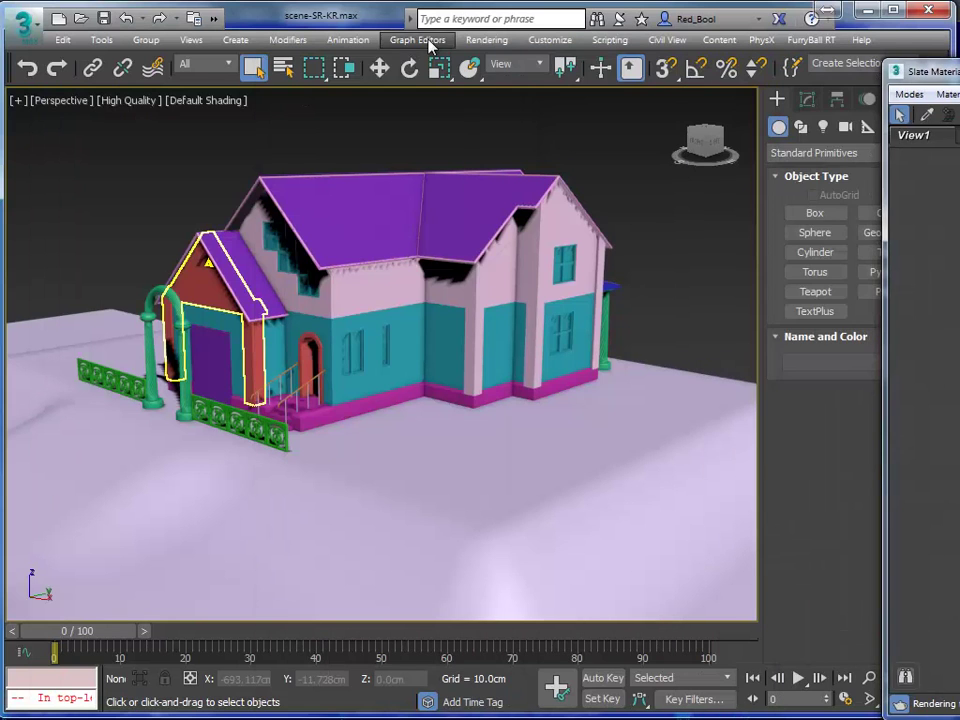
key(ctrl+a)
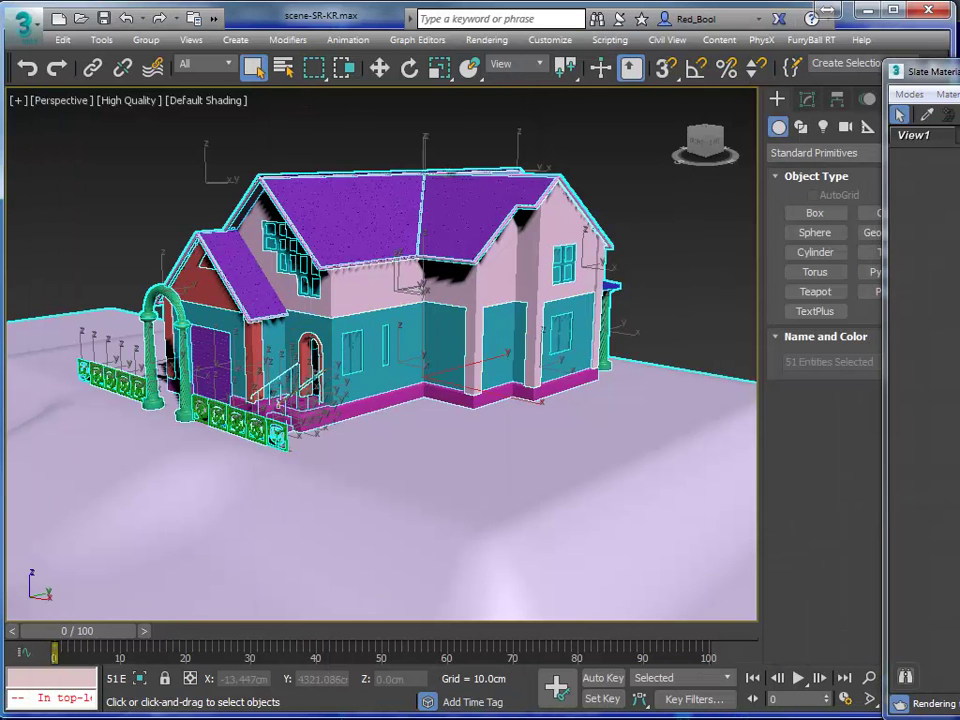
drag(959, 76, 776, 35)
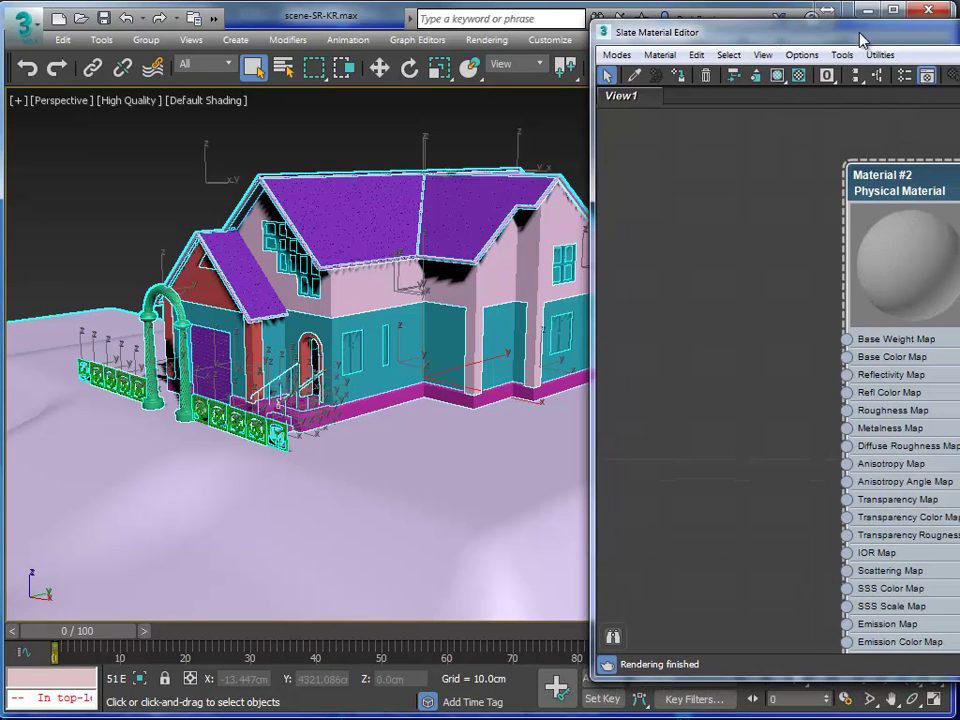
drag(872, 36, 722, 30)
drag(841, 460, 388, 229)
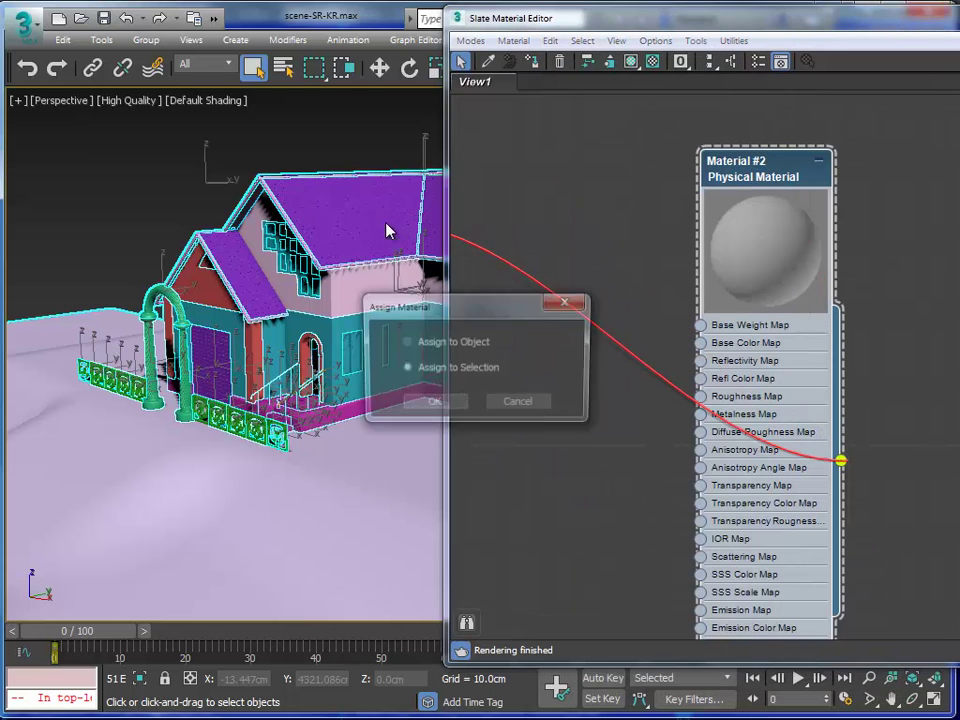
click(437, 407)
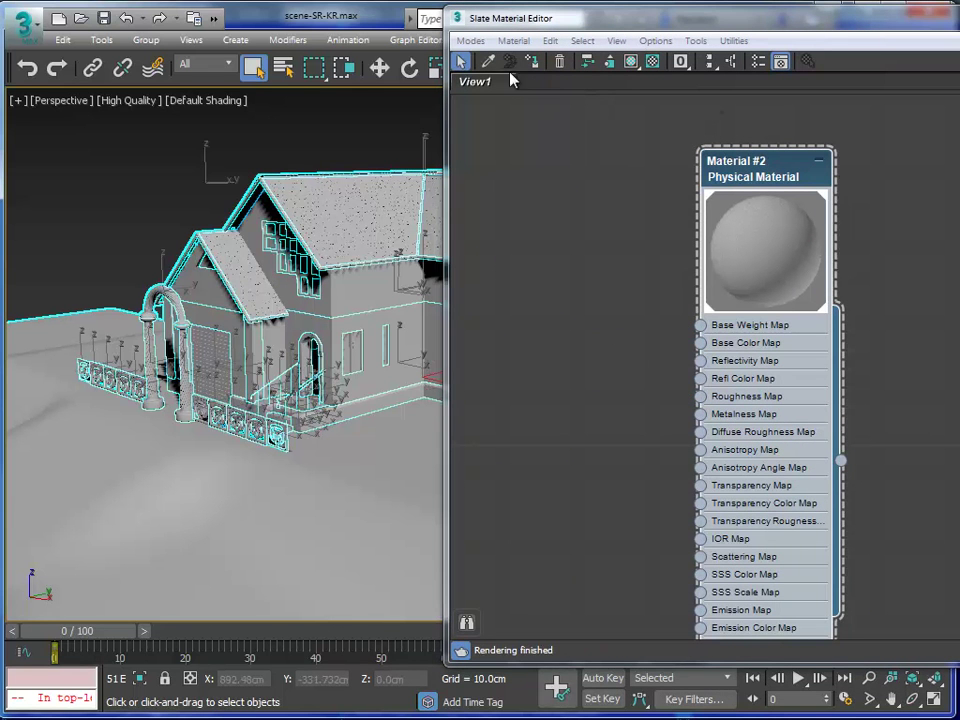
drag(602, 28, 173, 50)
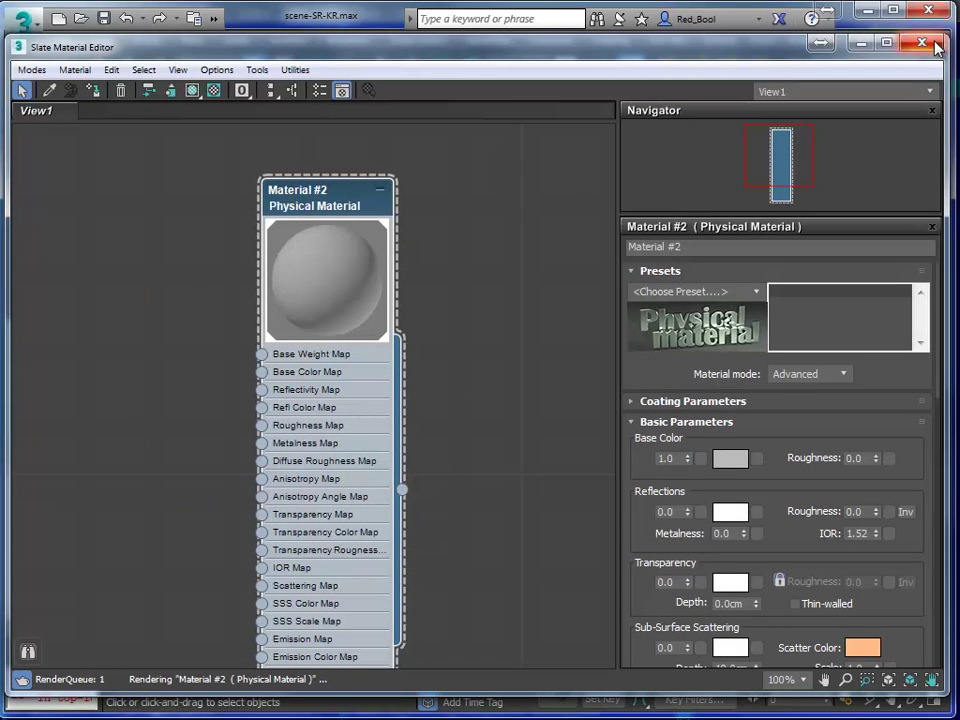
drag(654, 47, 0, 234)
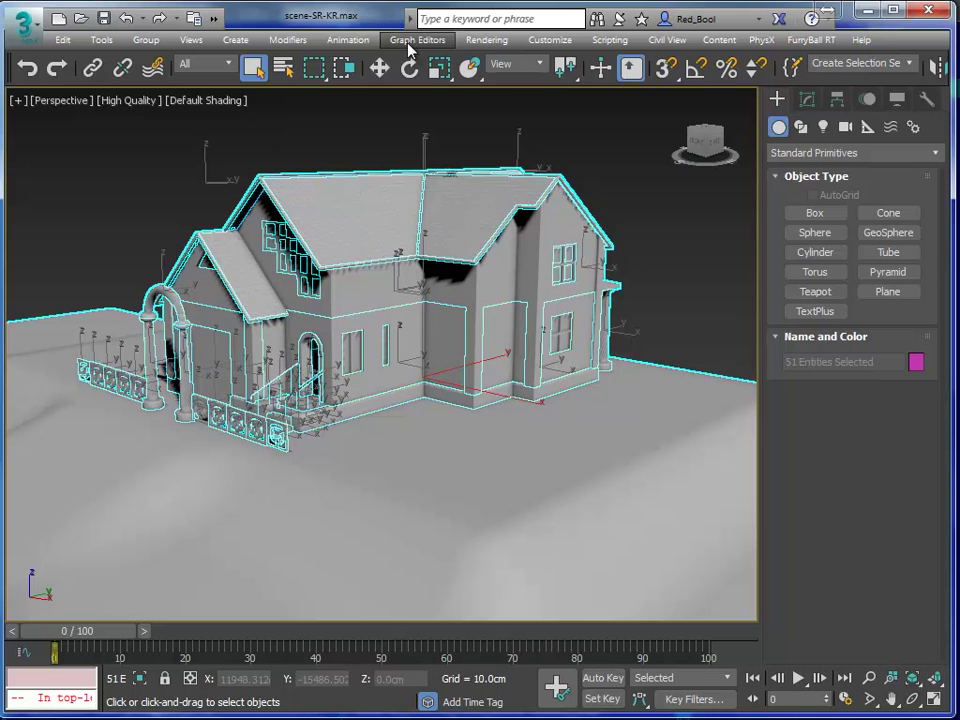
click(500, 41)
click(953, 165)
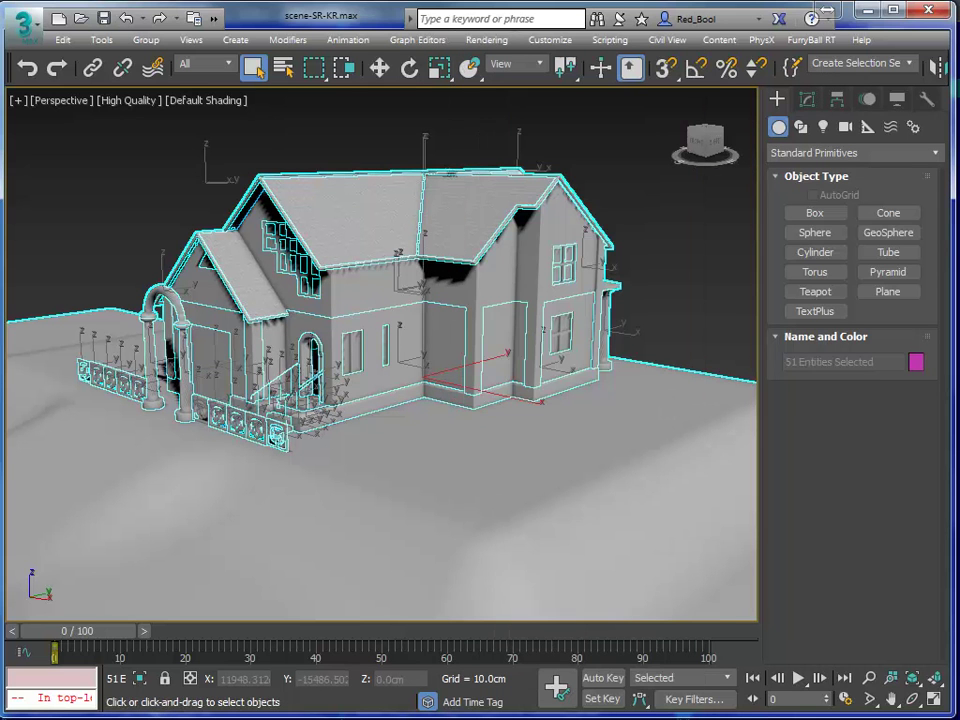
Create a photometric Sun Positioner on the ground before the house, with compass radius about 26.7 cm, north offset -20° and sun distance about 1257 cm
mouse_move(958, 120)
mouse_down()
mouse_move(502, 106)
mouse_move(958, 120)
mouse_up()
click(823, 126)
click(821, 156)
click(822, 171)
click(896, 232)
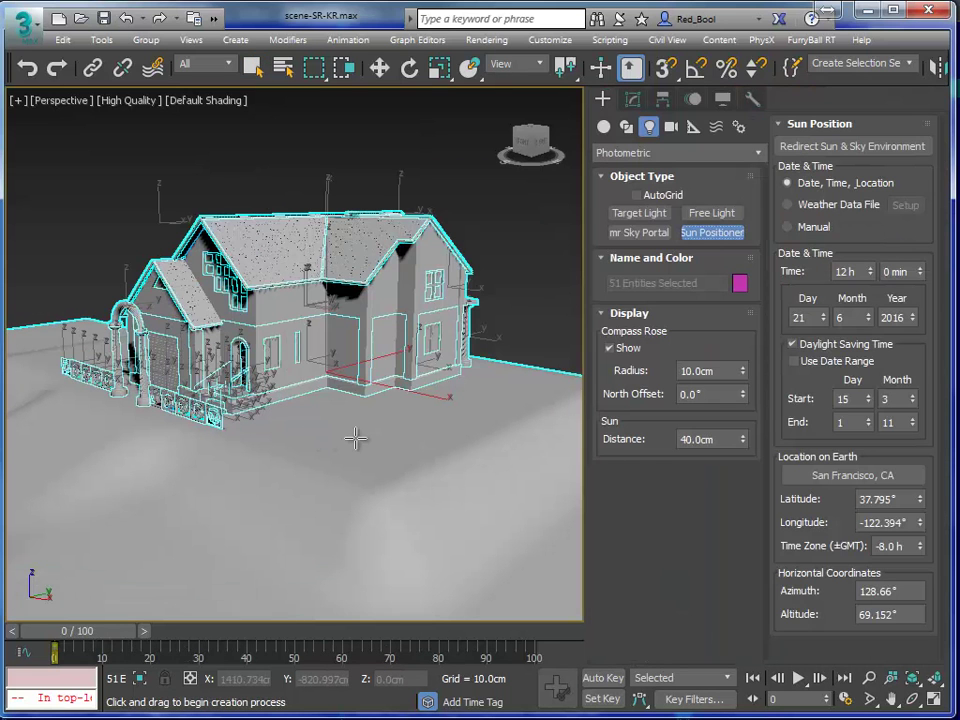
mouse_move(345, 437)
mouse_down()
mouse_move(360, 430)
mouse_move(352, 435)
mouse_up()
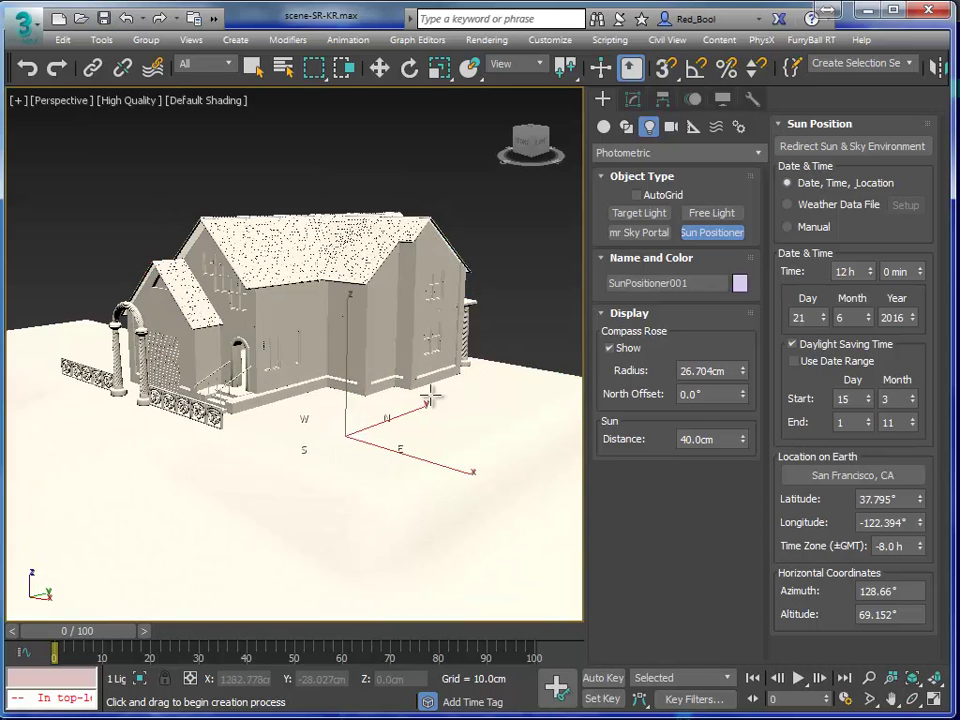
click(403, 380)
click(495, 155)
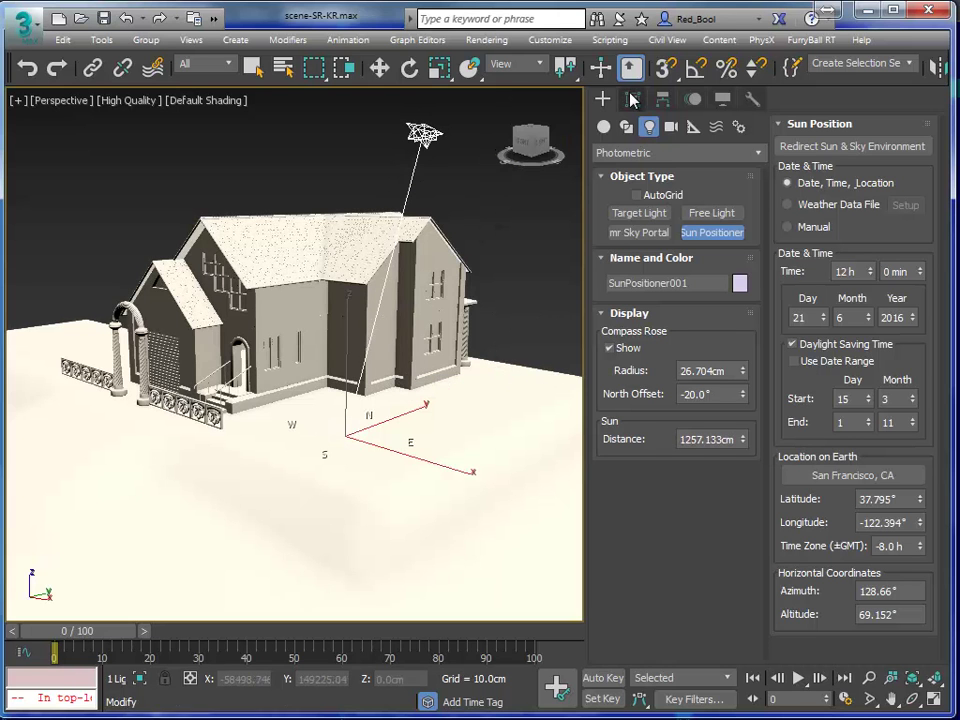
Set the Sun Positioner's north offset to 0°
click(632, 99)
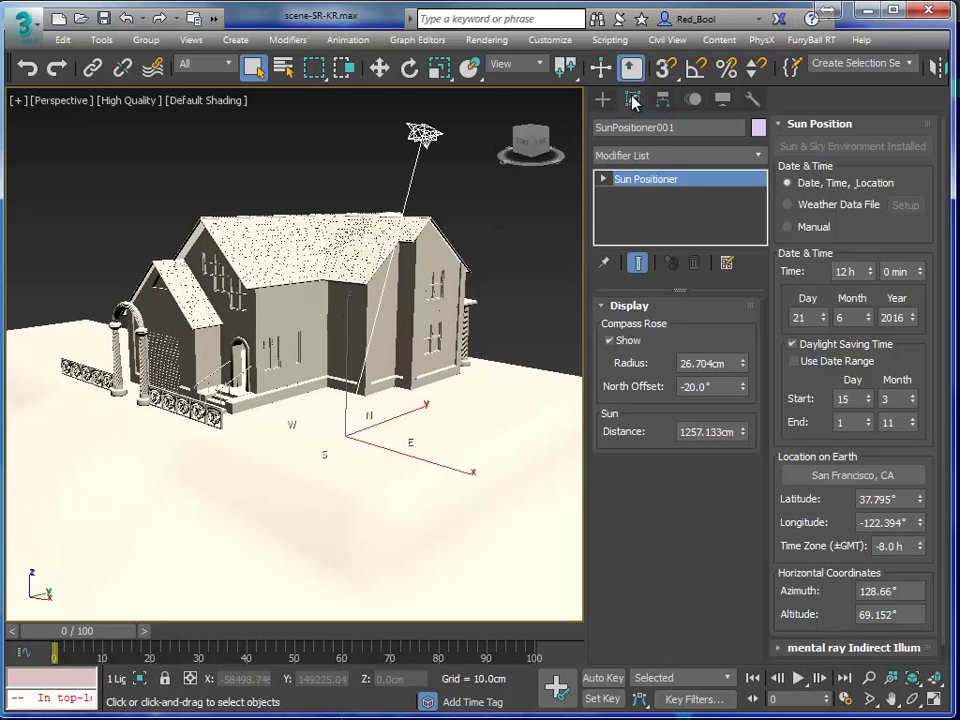
double_click(710, 387)
text(0)
key(Return)
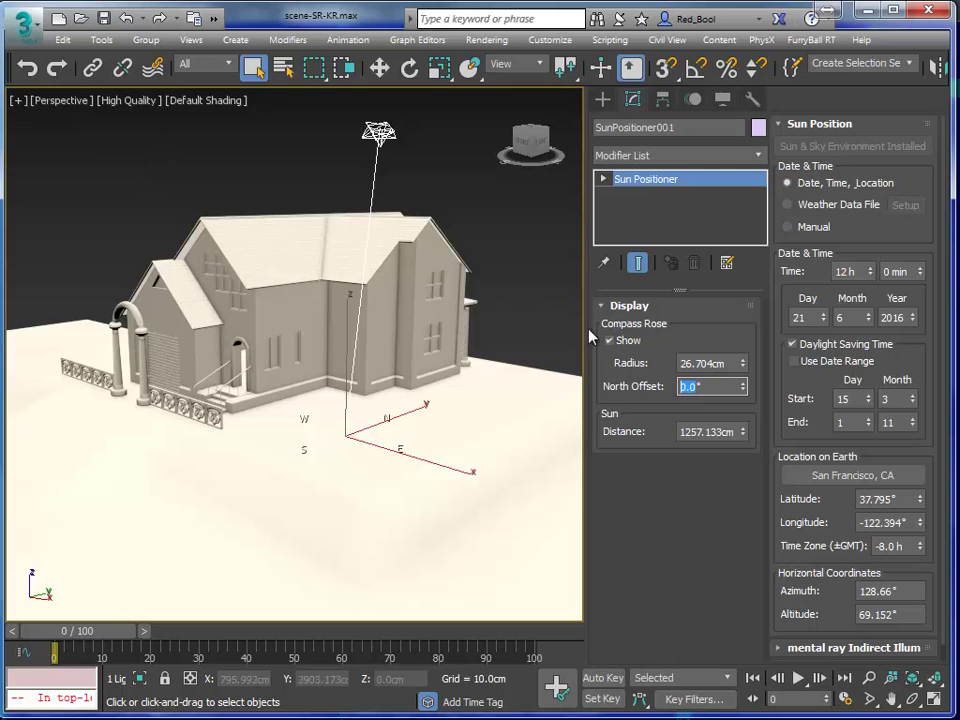
Create a physical camera from the current Perspective view and select that camera
key(ctrl+c)
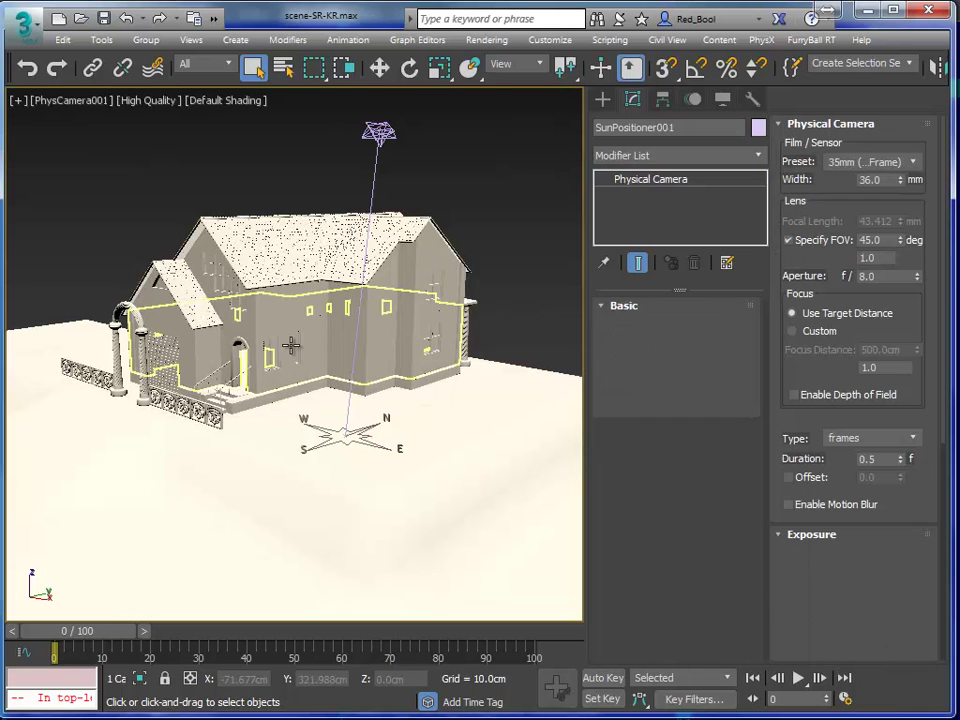
click(78, 103)
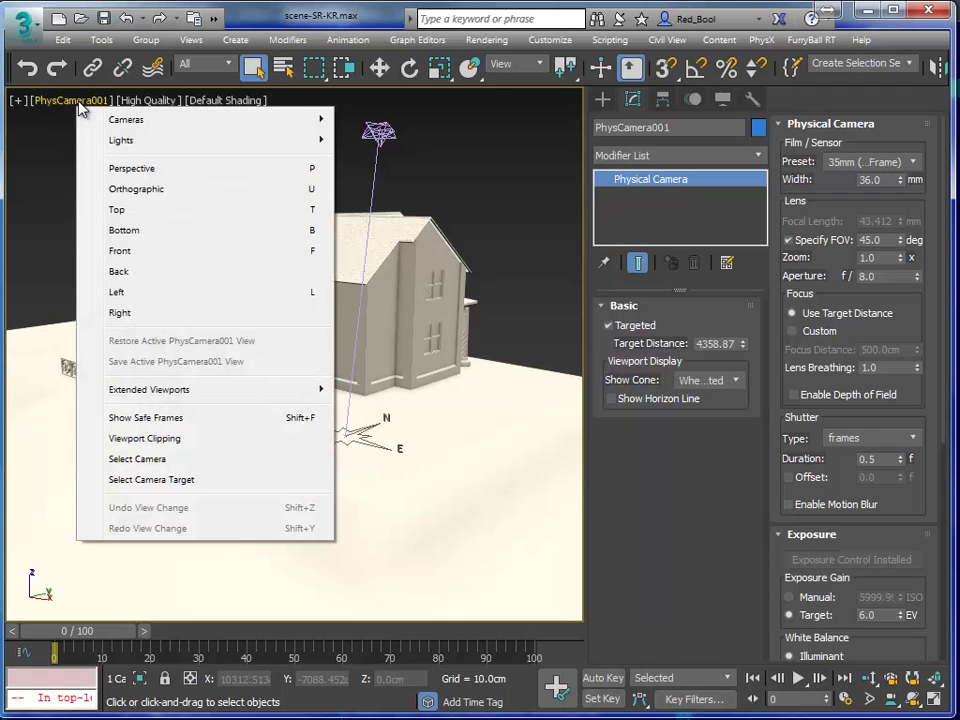
click(140, 459)
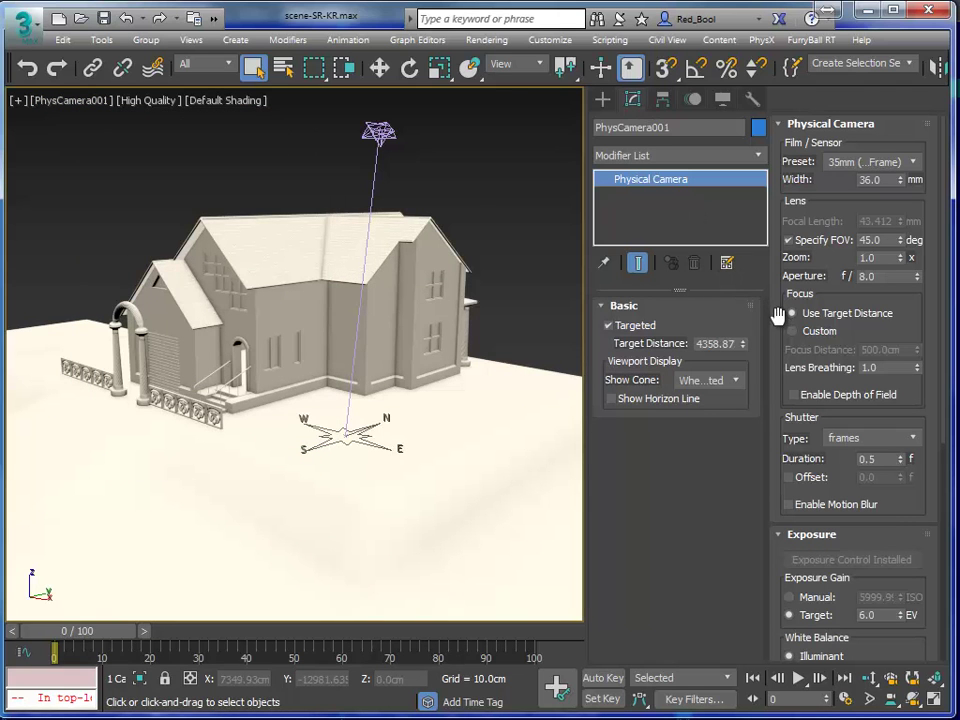
Set the physical camera's exposure gain target to 15 EV, render the camera view and close the rendered frame
drag(783, 347, 783, 127)
scroll(785, 200, down, 2)
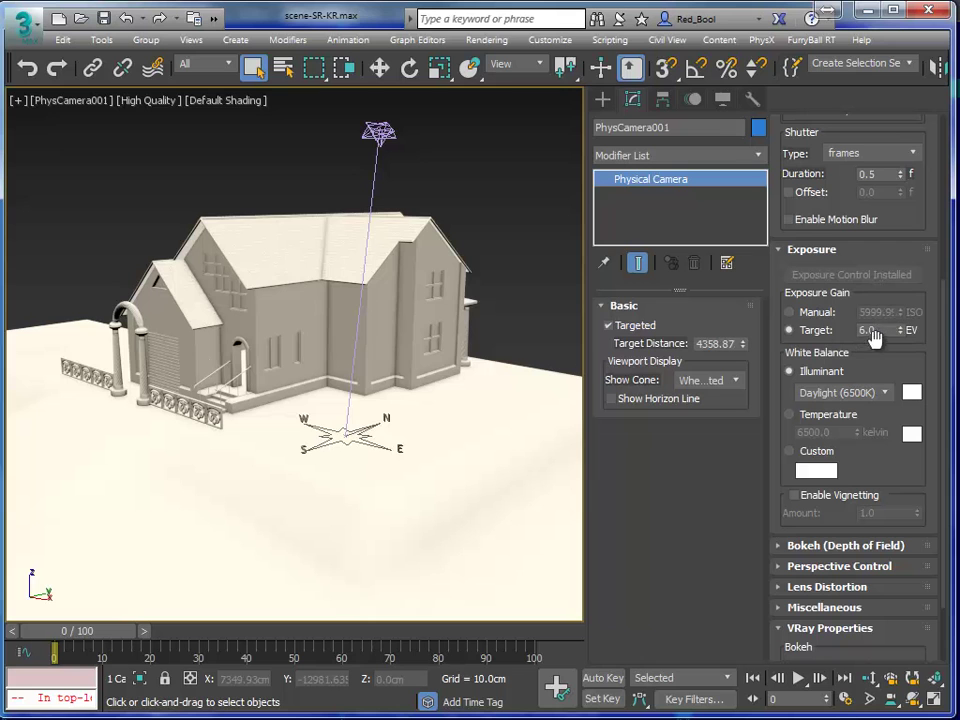
drag(884, 331, 774, 339)
text(15)
key(Return)
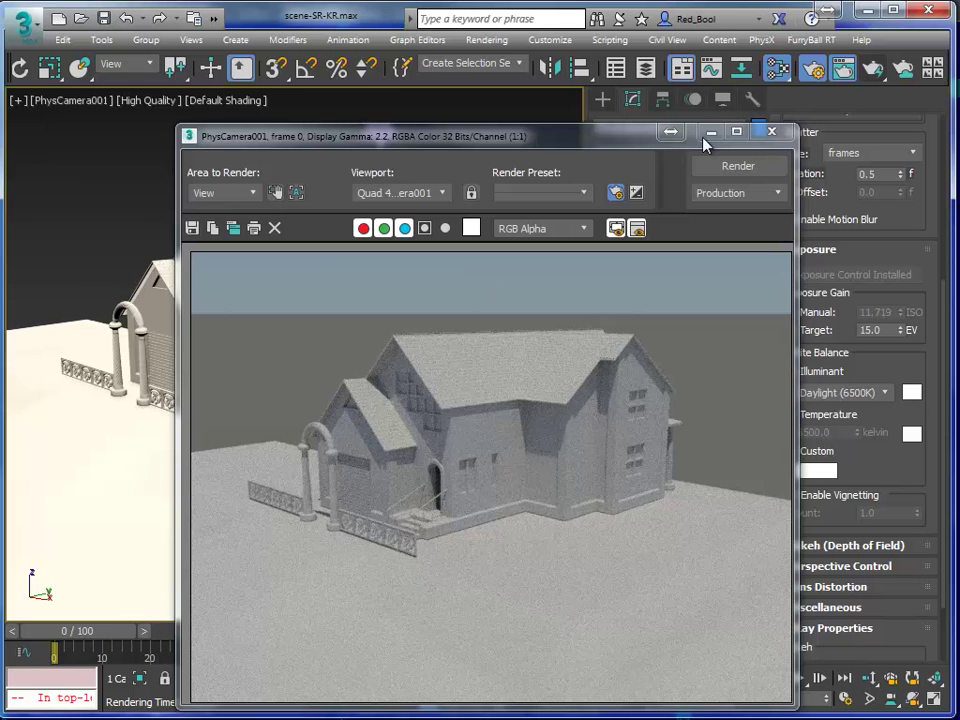
click(772, 132)
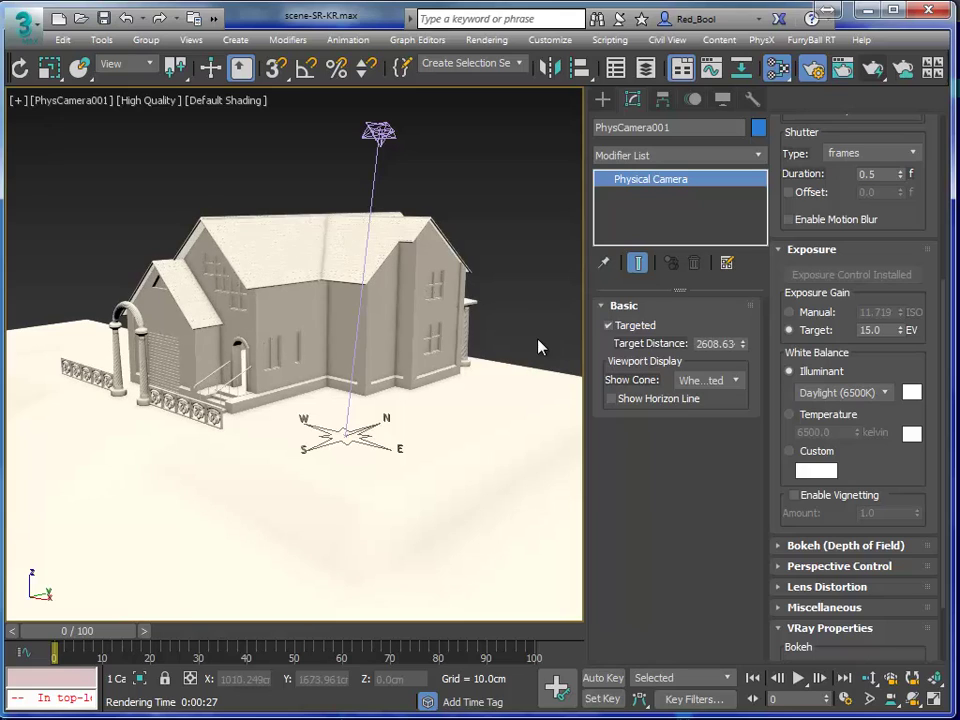
Open the environment settings from the Perspective view and enable Use Physical Camera Controls if Available in the exposure control
key(p)
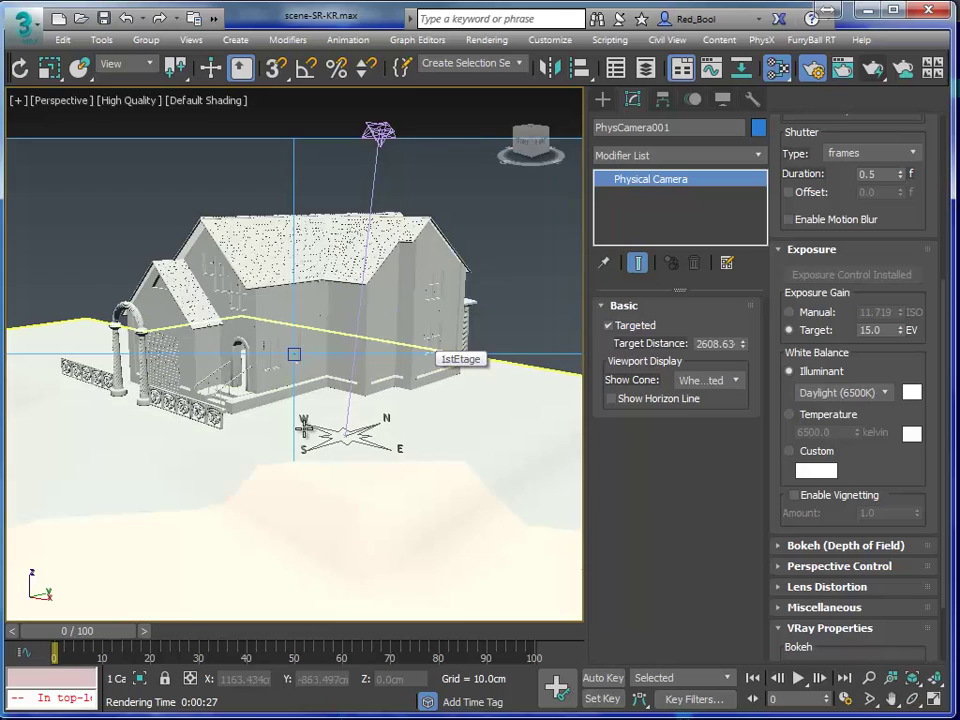
alt+middle_drag(296, 435, 510, 418)
click(326, 197)
alt+middle_drag(378, 350, 367, 325)
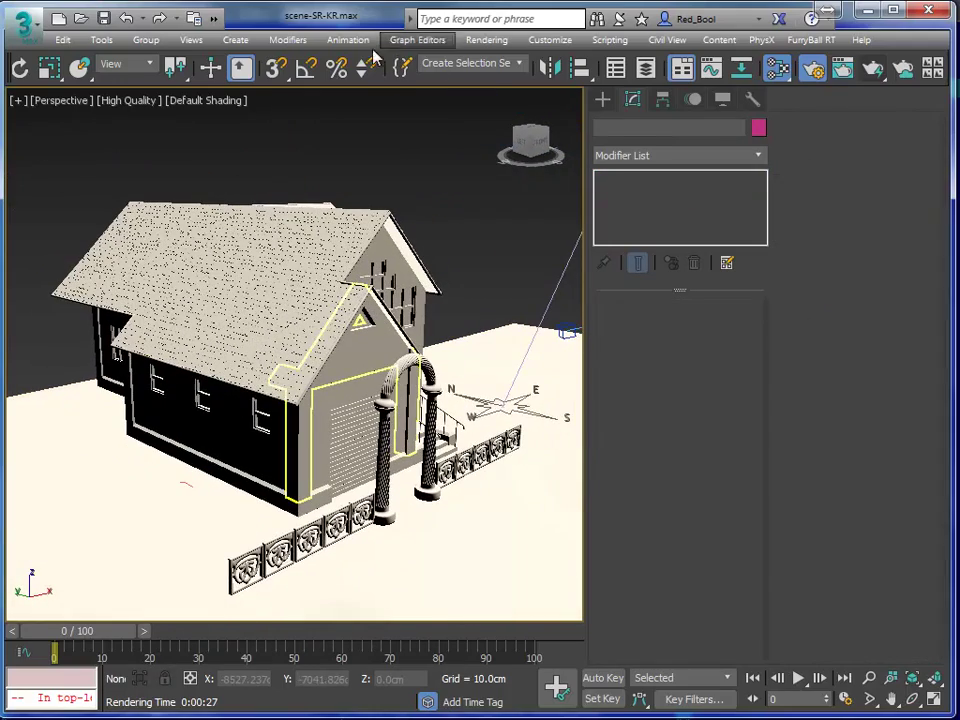
click(485, 40)
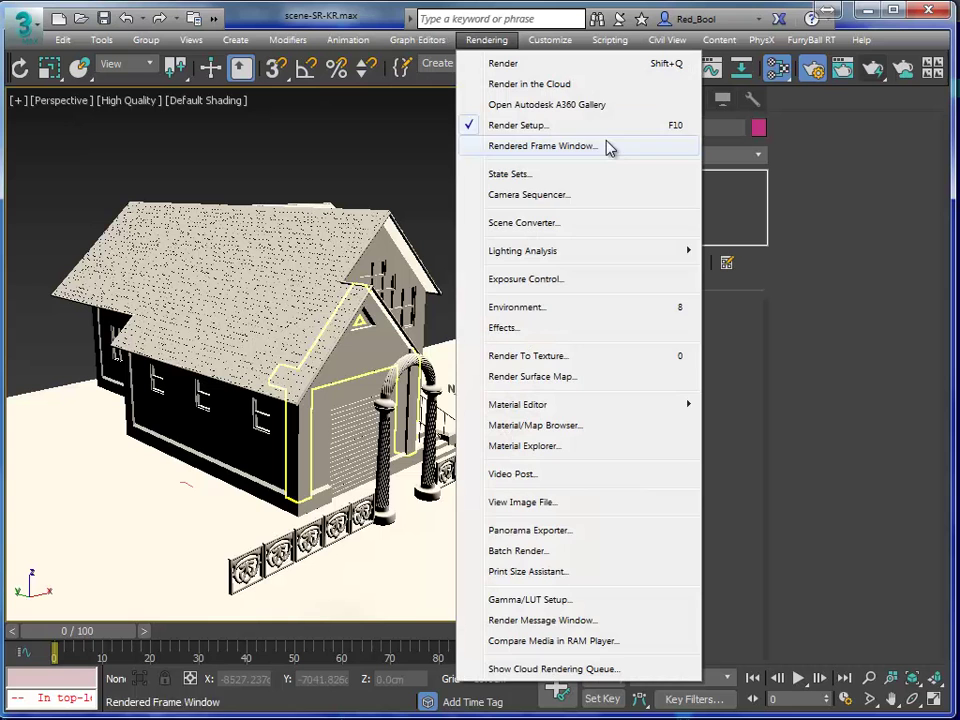
click(536, 308)
drag(945, 90, 472, 43)
scroll(407, 360, down, 3)
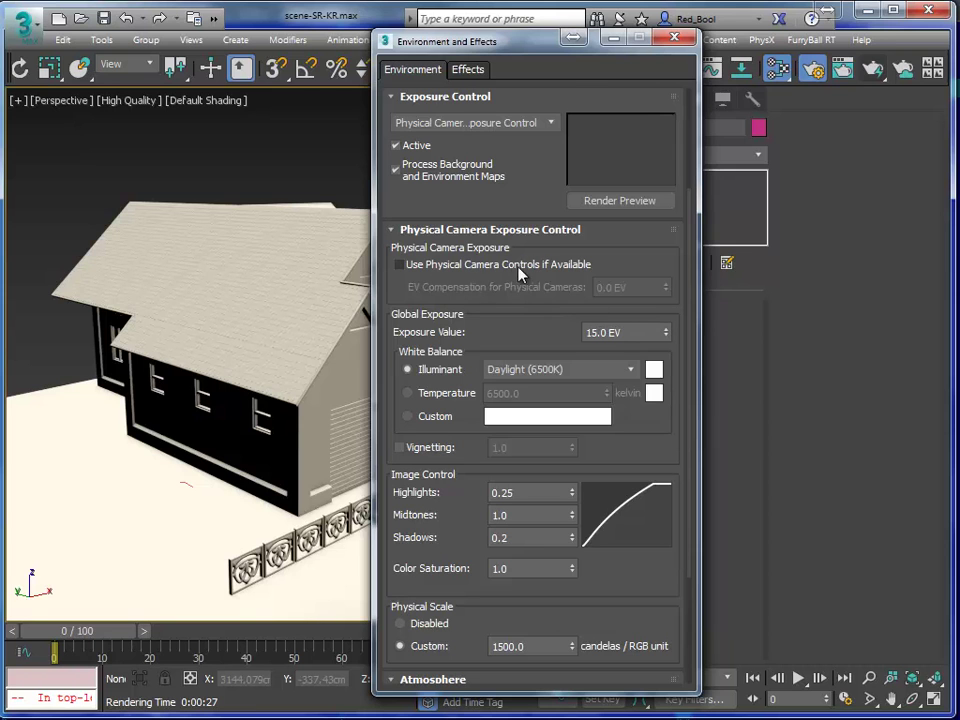
click(400, 266)
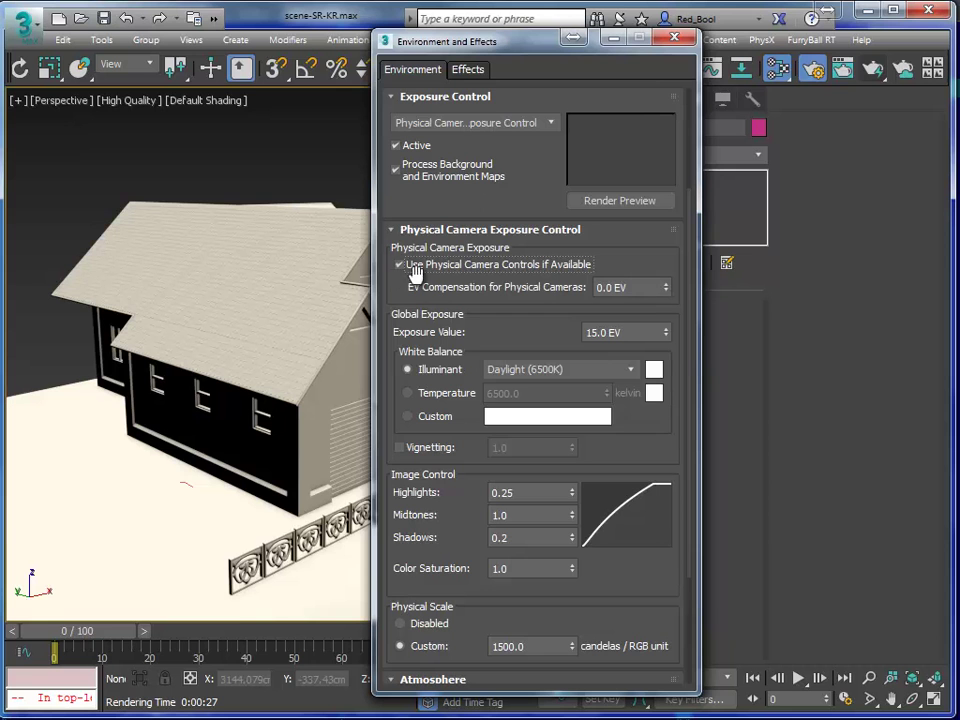
drag(390, 289, 398, 305)
drag(460, 50, 700, 96)
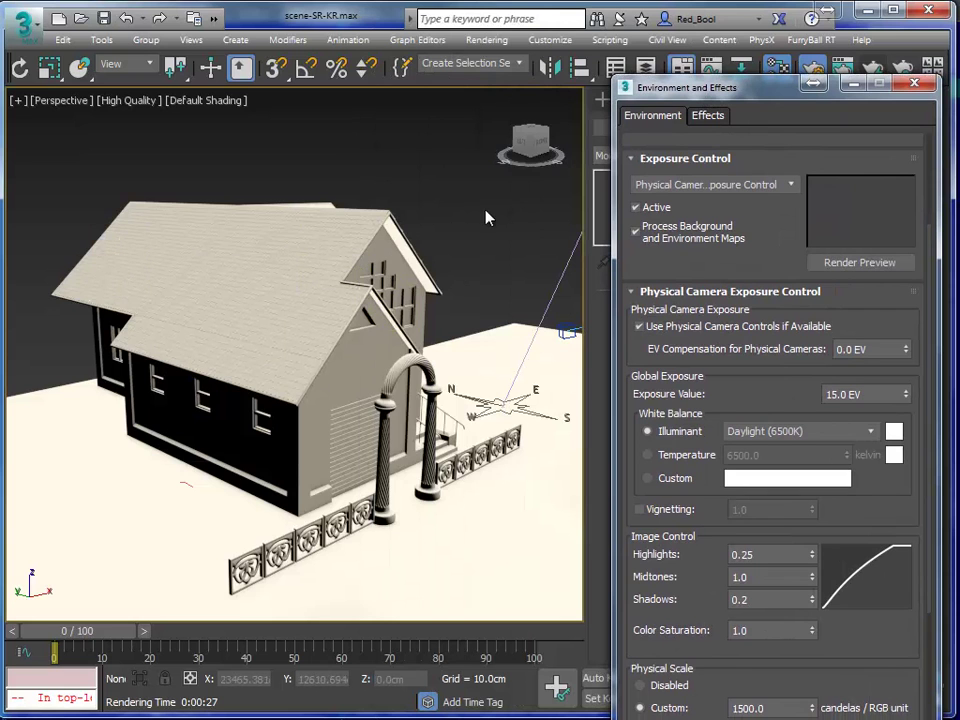
Examine the house in the camera and Perspective views and check the viewport's Lighting and Shadows options
key(c)
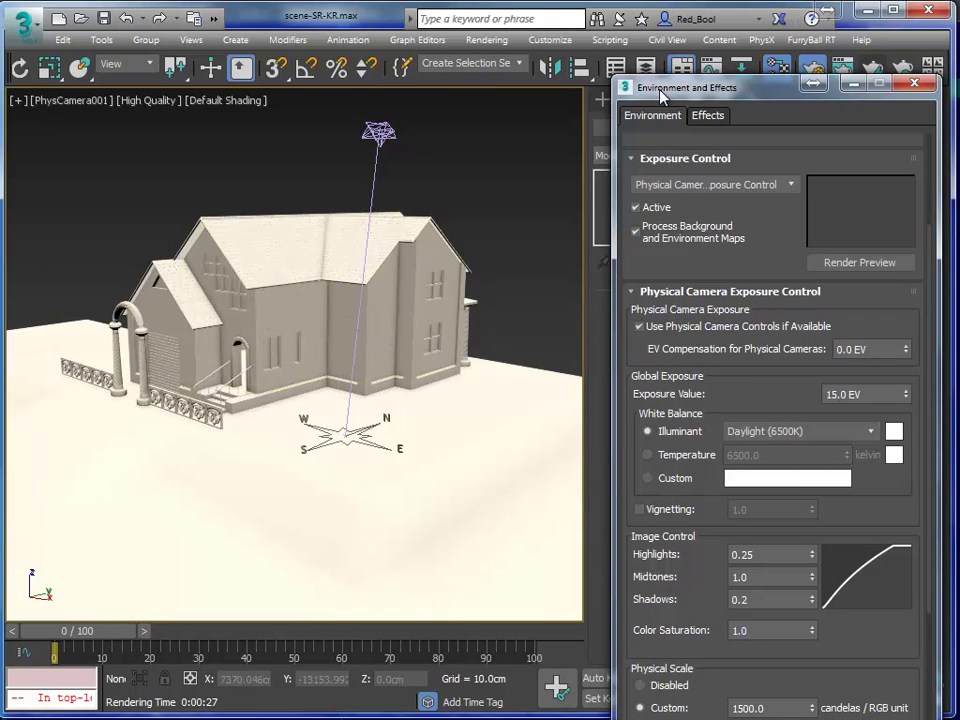
drag(675, 89, 679, 57)
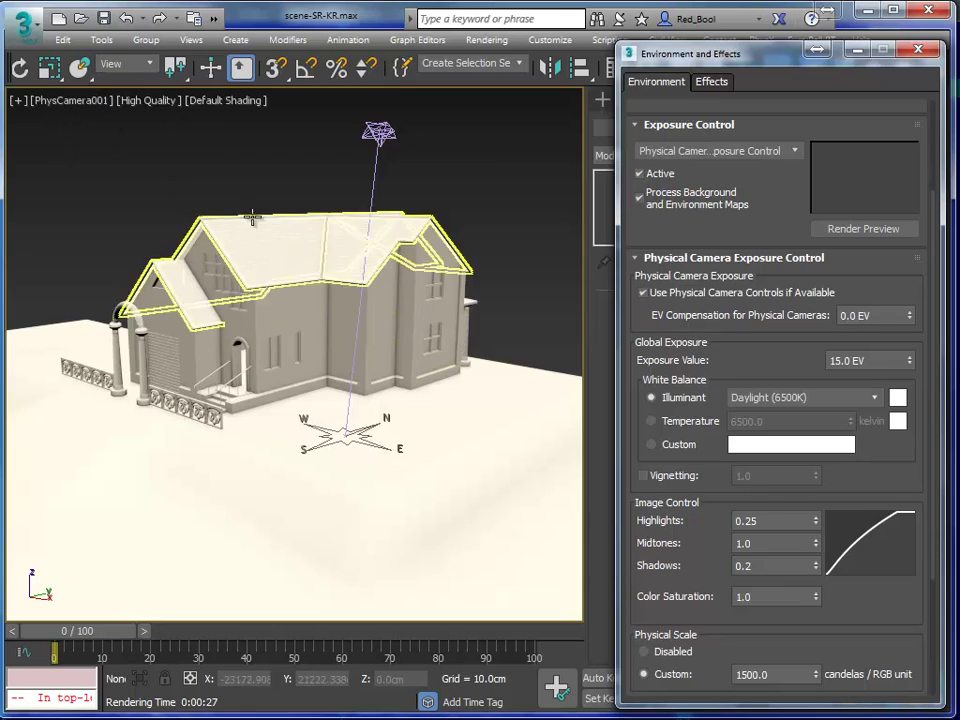
key(p)
scroll(190, 235, up, 5)
scroll(203, 250, down, 2)
middle_drag(335, 236, 216, 238)
scroll(231, 251, down, 1)
scroll(230, 254, up, 3)
scroll(231, 279, up, 2)
click(122, 100)
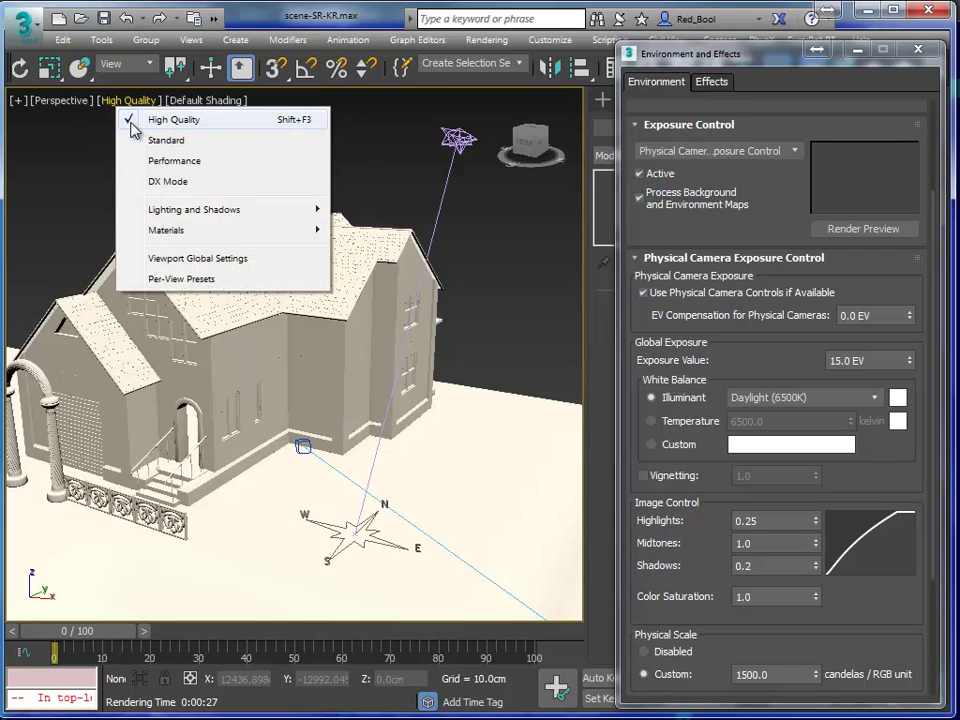
mouse_move(197, 219)
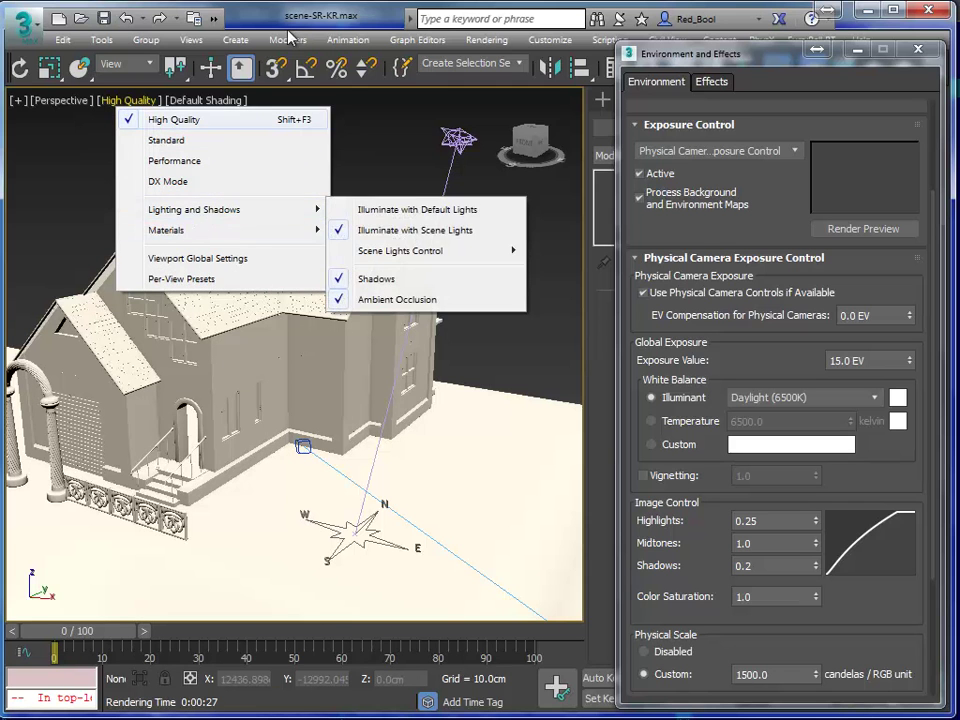
Examine the environment map and exposure control assigned in the environment settings
click(488, 42)
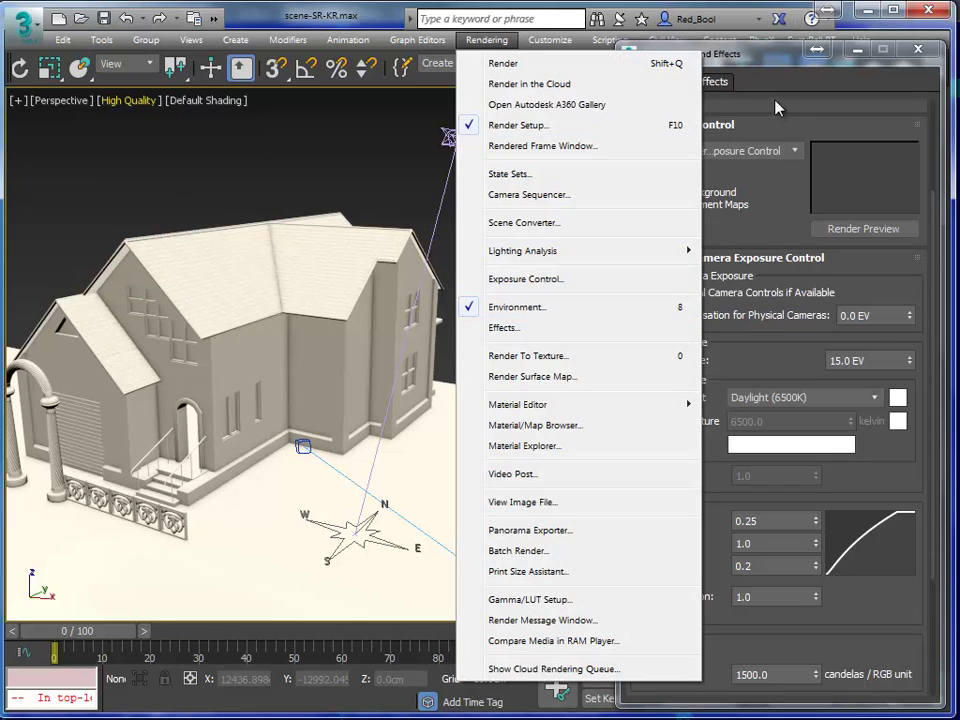
click(540, 310)
drag(628, 212, 638, 251)
click(641, 238)
drag(632, 124, 638, 316)
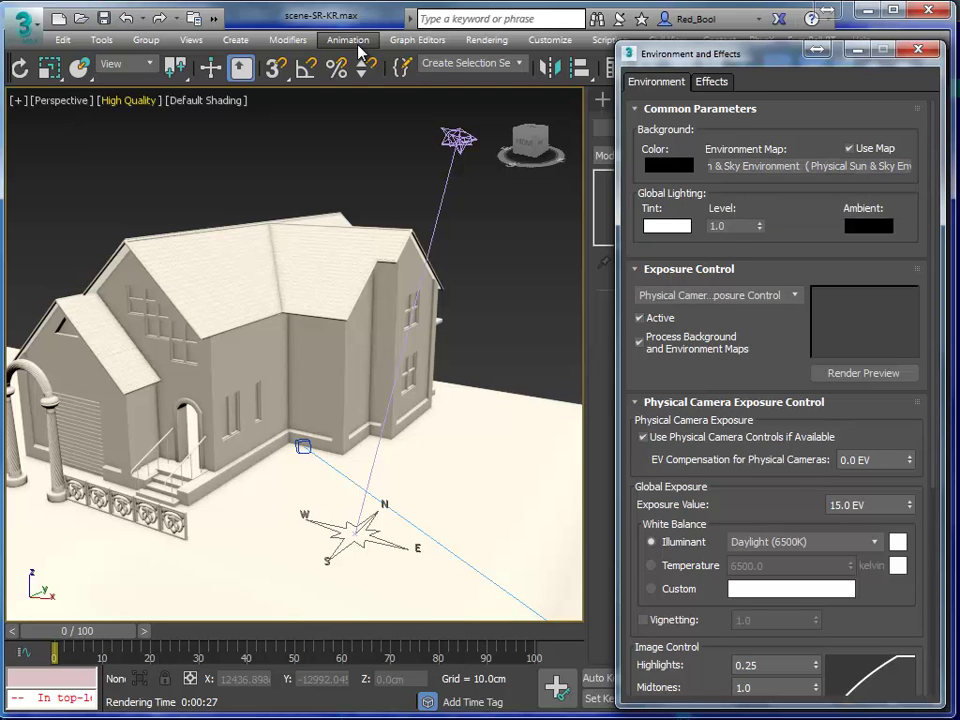
click(488, 42)
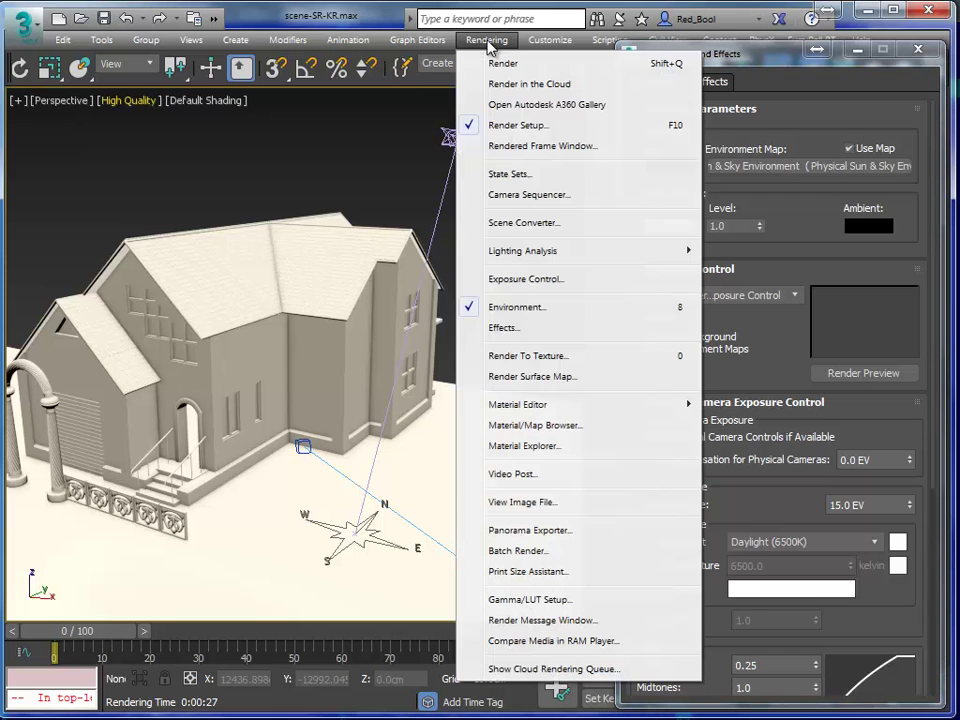
click(488, 42)
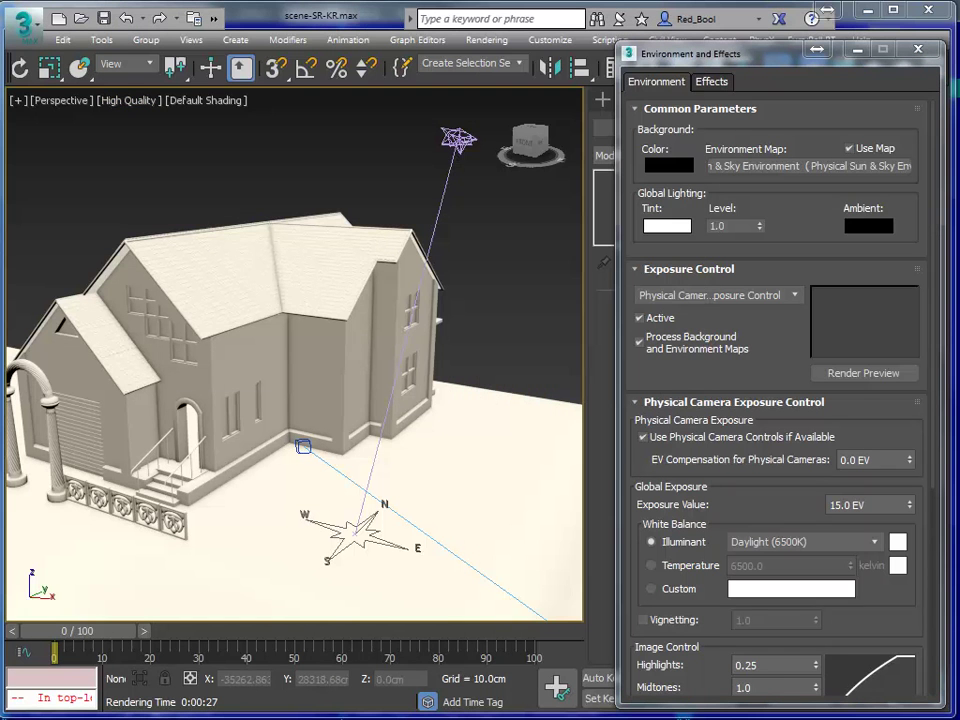
Set the Perspective viewport's background to Environment Background and move the environment settings out of the way
click(181, 102)
mouse_move(234, 356)
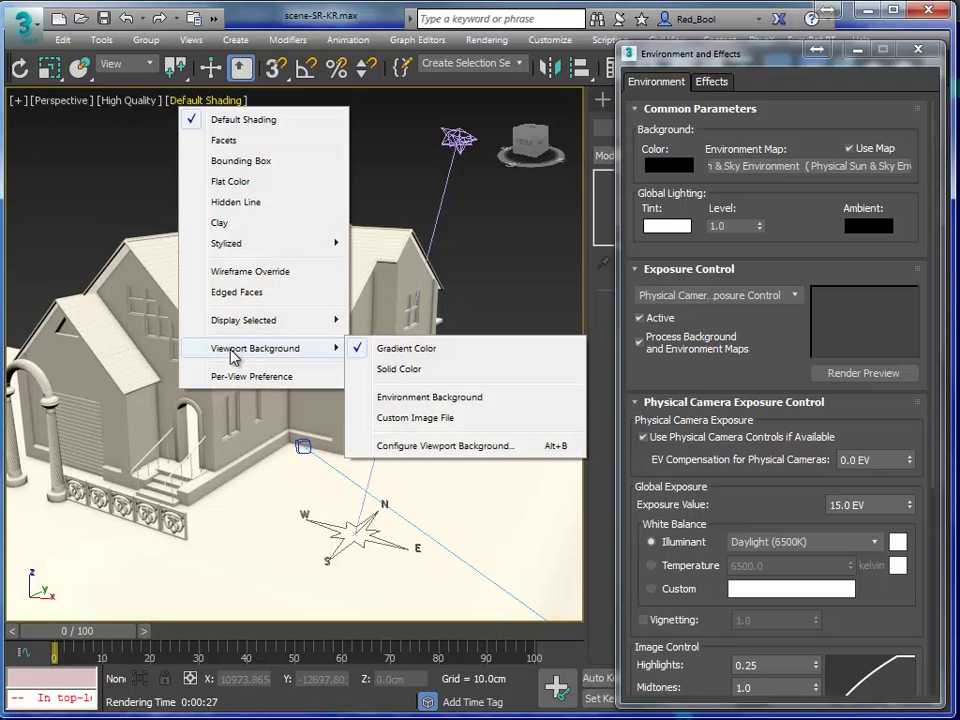
click(446, 399)
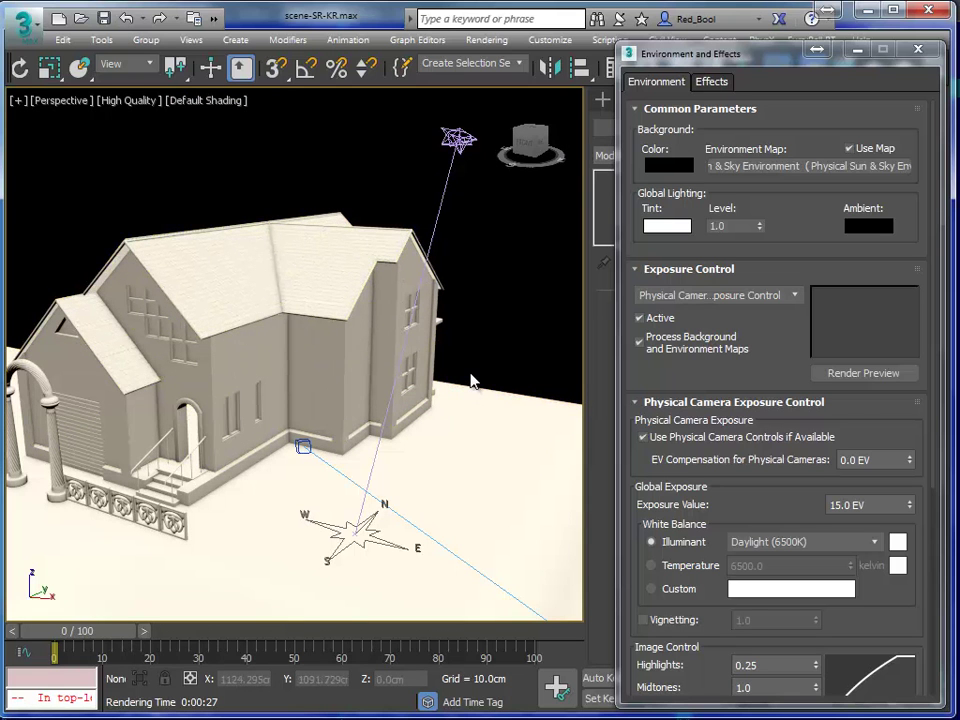
alt+middle_drag(463, 386, 438, 451)
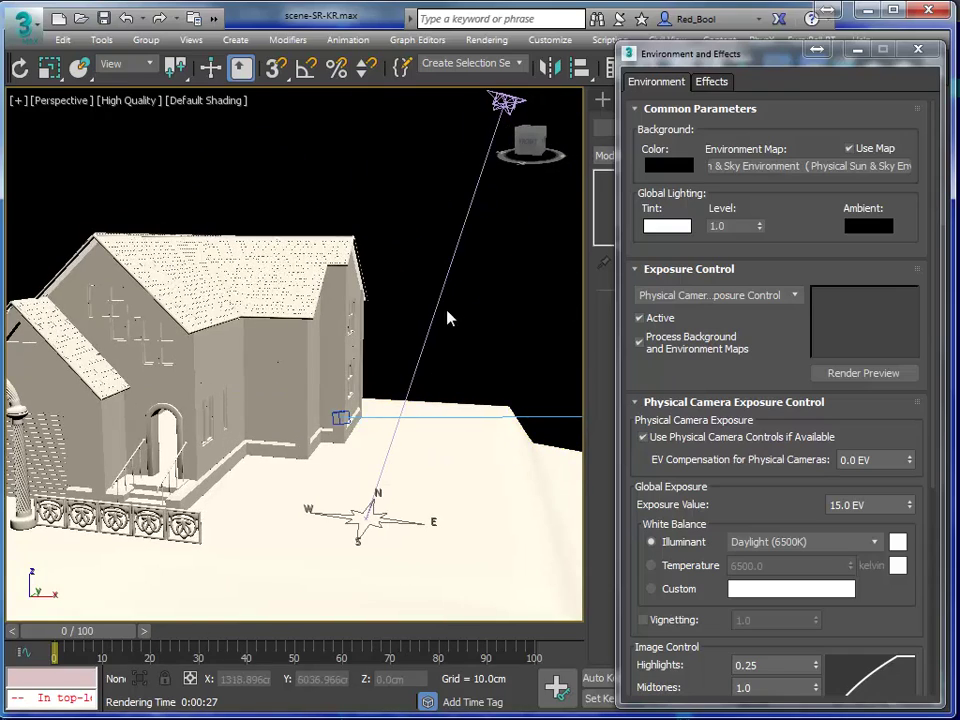
key(alt+w)
key(alt+w)
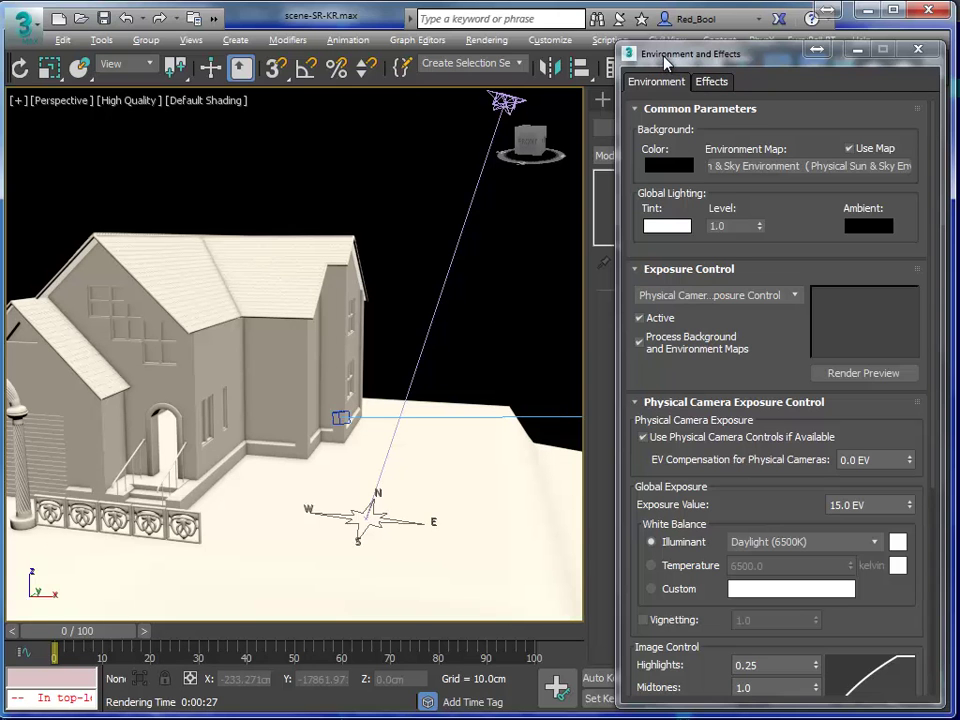
drag(664, 62, 959, 62)
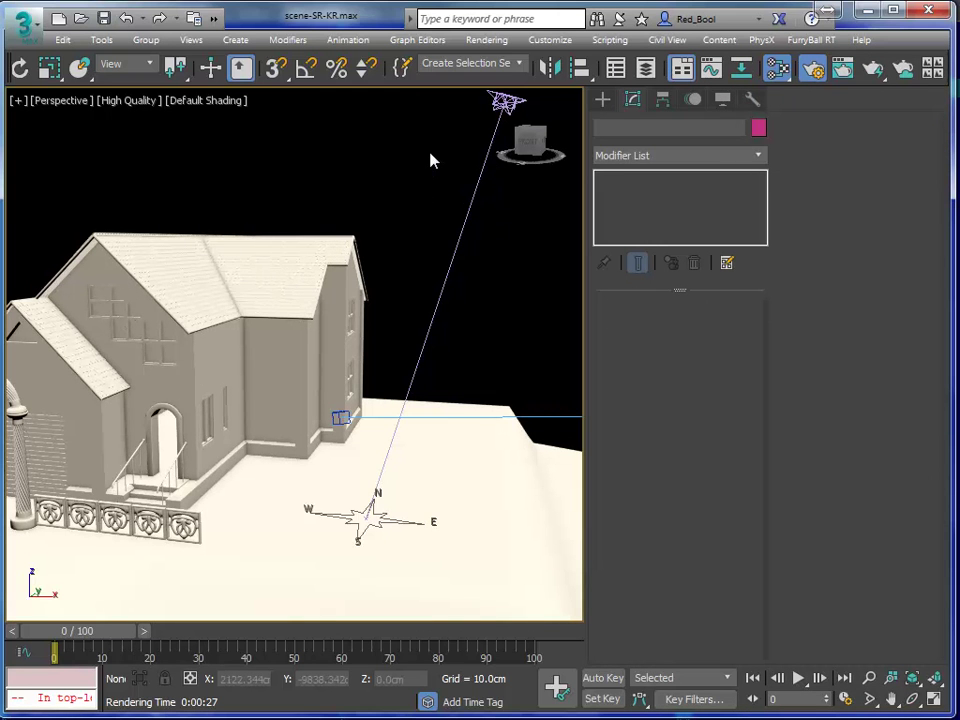
Select the Sun Positioner by its compass and switch its date and time mode to Manual
alt+middle_drag(500, 96, 503, 97)
key(shift+z)
key(shift+z)
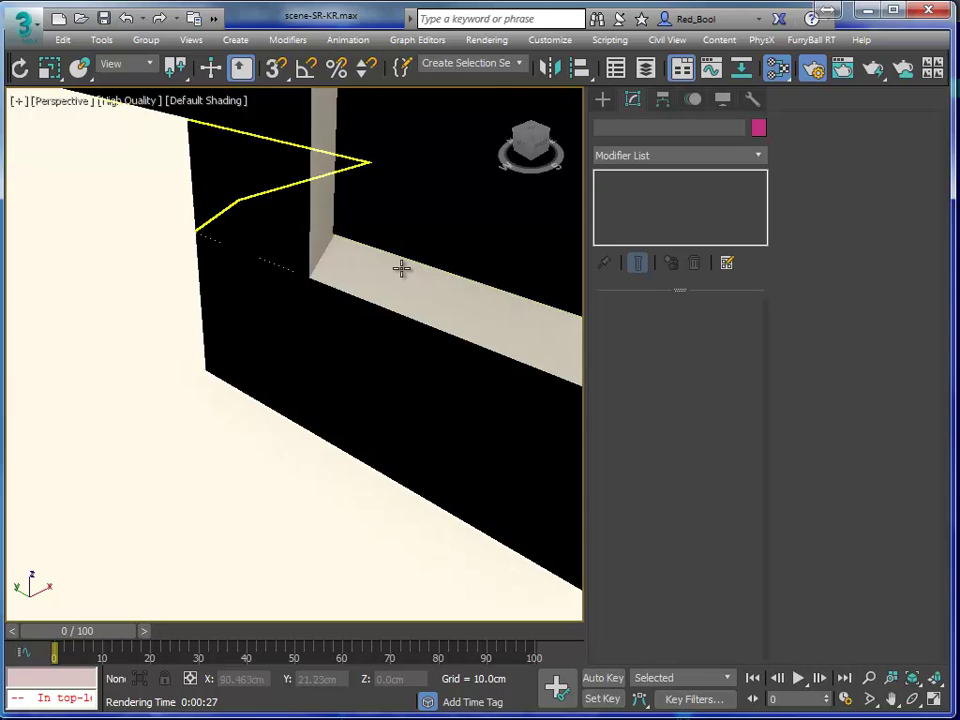
middle_drag(411, 263, 306, 296)
scroll(339, 279, down, 10)
middle_drag(454, 246, 225, 364)
scroll(297, 301, up, 4)
alt+middle_drag(225, 364, 275, 375)
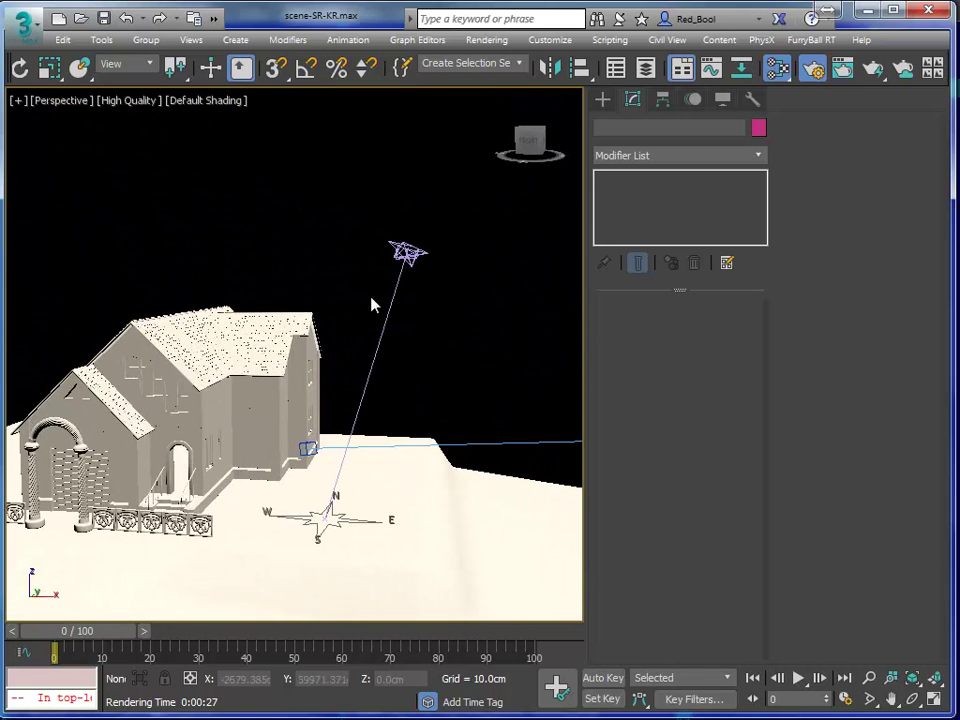
alt+middle_drag(403, 253, 383, 288)
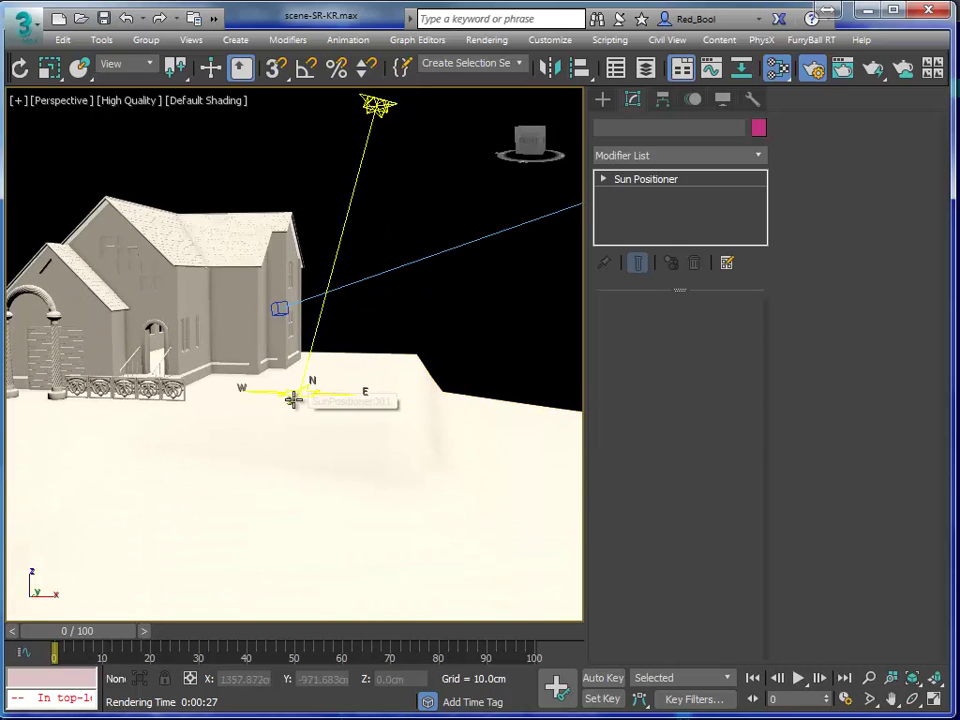
click(295, 398)
alt+middle_drag(371, 345, 412, 348)
middle_drag(412, 348, 404, 324)
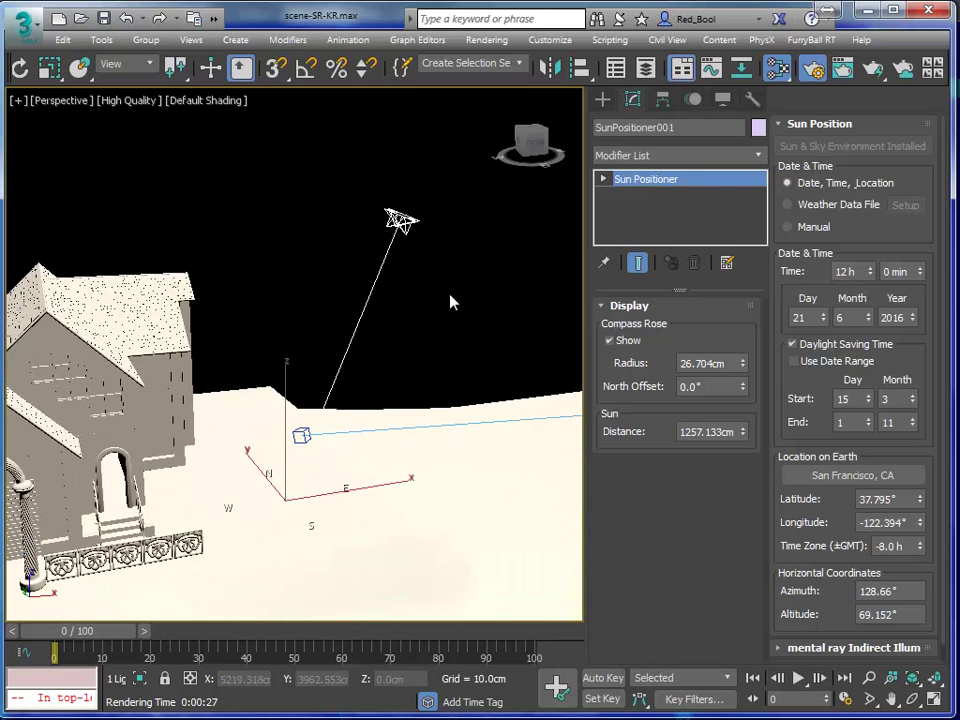
mouse_move(772, 294)
mouse_down()
mouse_move(770, 277)
mouse_move(765, 332)
mouse_move(765, 261)
mouse_move(765, 284)
mouse_up()
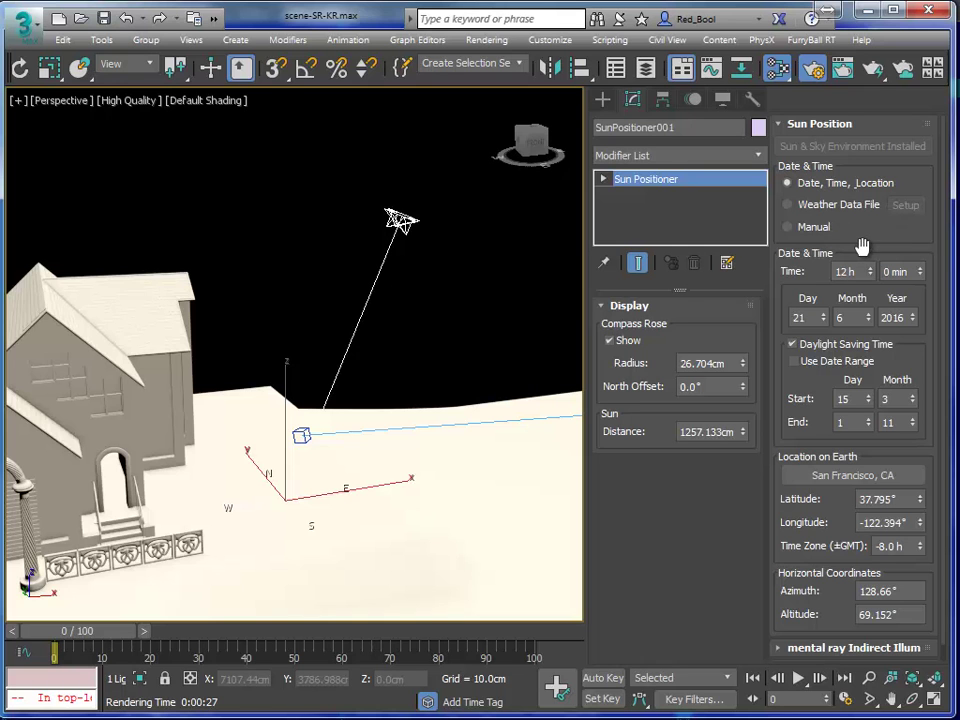
click(810, 227)
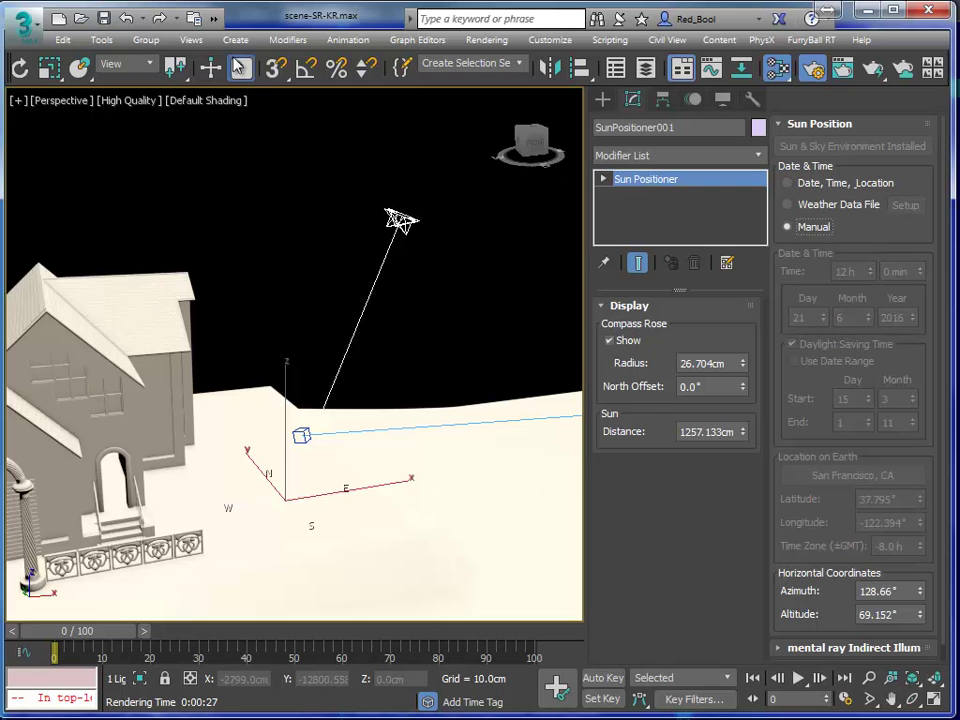
Move the Sun Positioner's Sun sub-object to an azimuth of about 120° and an altitude of about 43°
key(w)
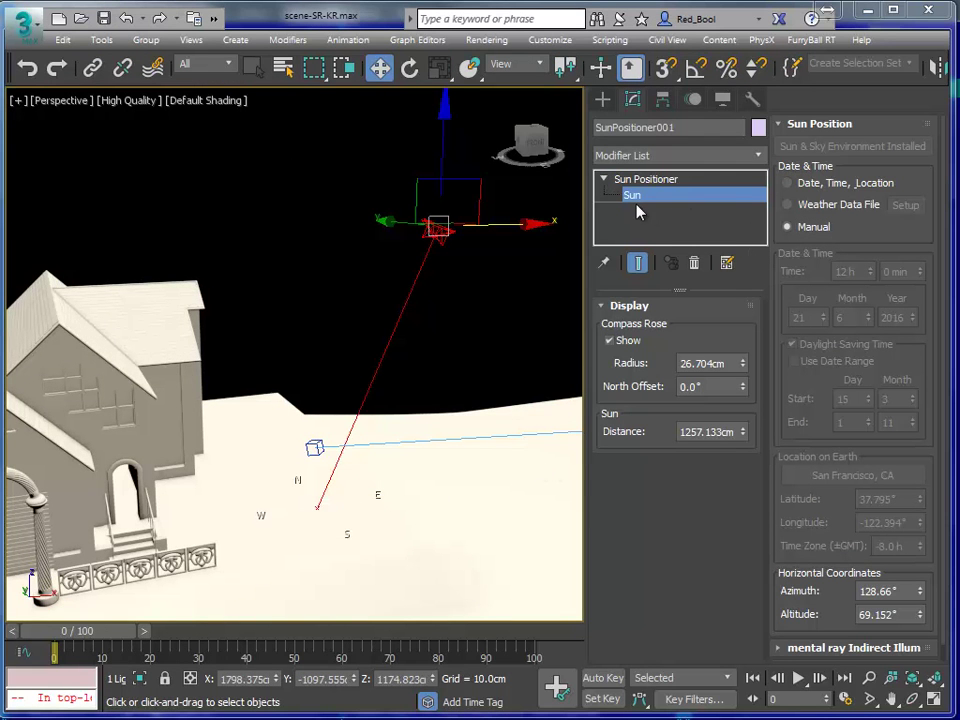
drag(388, 221, 360, 245)
alt+middle_drag(443, 401, 332, 461)
drag(298, 385, 251, 547)
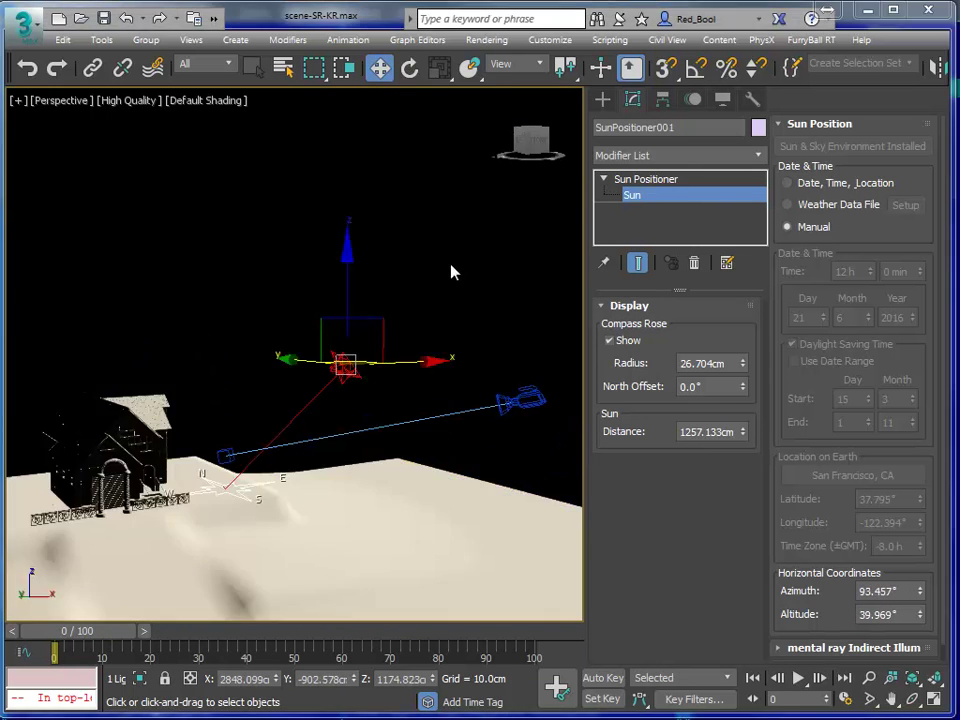
scroll(465, 227, down, 3)
middle_drag(453, 272, 407, 317)
scroll(465, 227, up, 3)
drag(426, 254, 416, 336)
alt+middle_drag(380, 424, 477, 393)
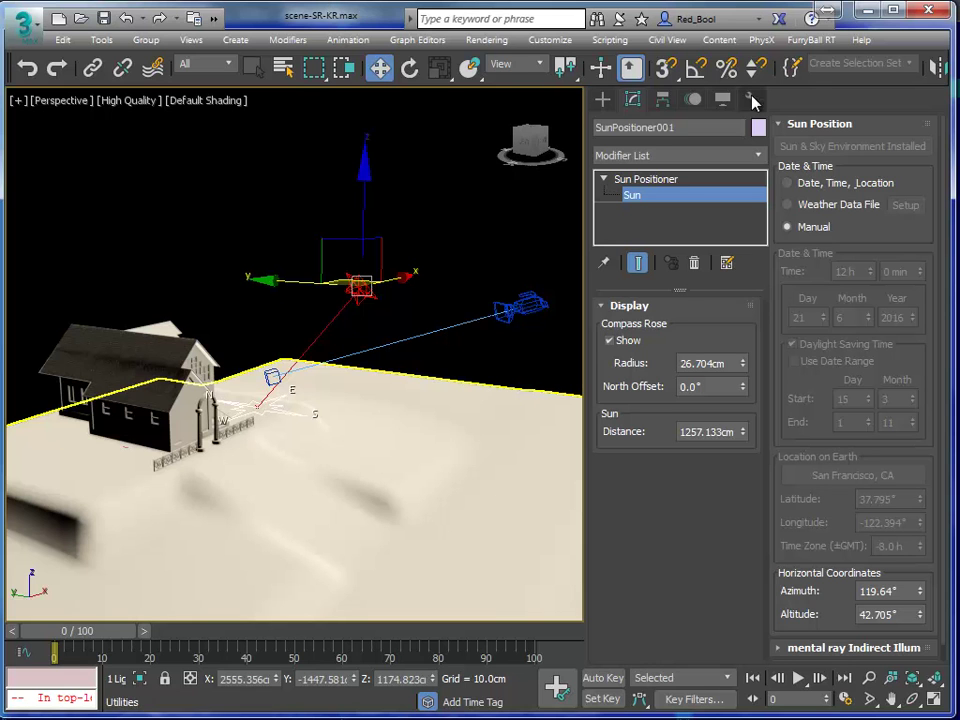
Place the Physical Sun & Sky Environment map from the environment settings into the Slate Material Editor view
drag(795, 62, 175, 67)
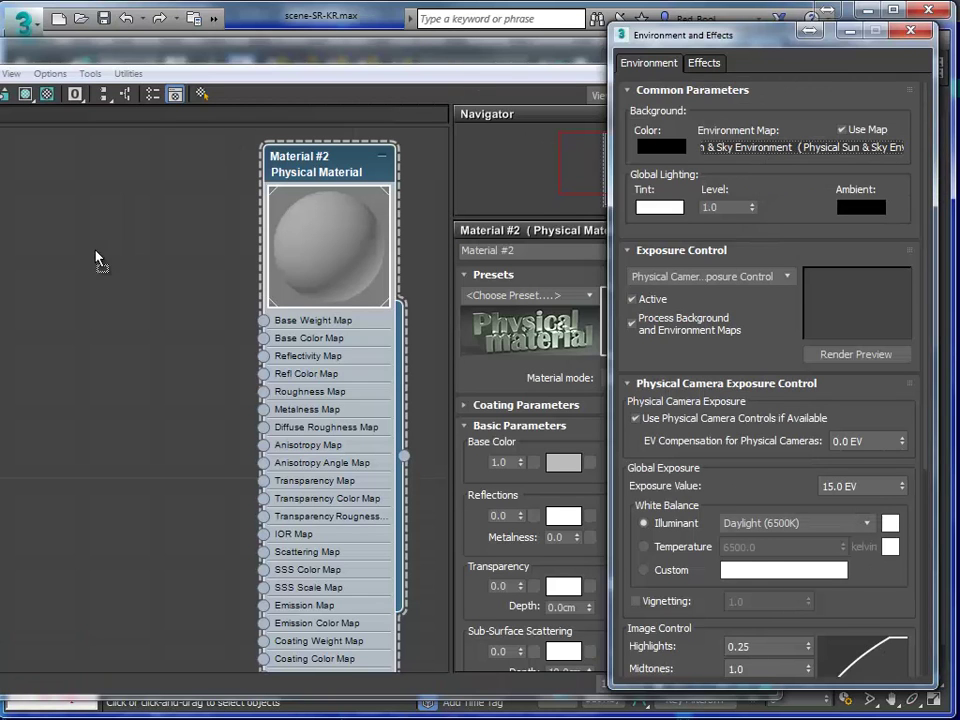
drag(95, 259, 84, 273)
click(268, 429)
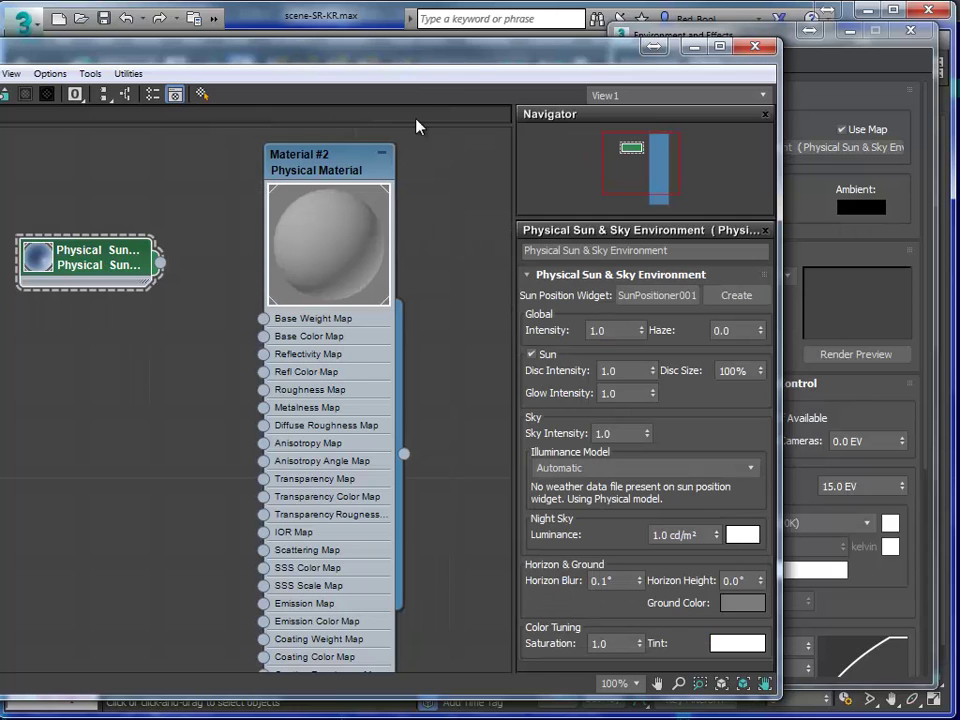
drag(429, 50, 563, 43)
Position the Physical Sun & Sky Environment node in open space, farther away from the physical material node
middle_drag(279, 320, 626, 348)
scroll(299, 348, up, 3)
scroll(299, 348, up, 1)
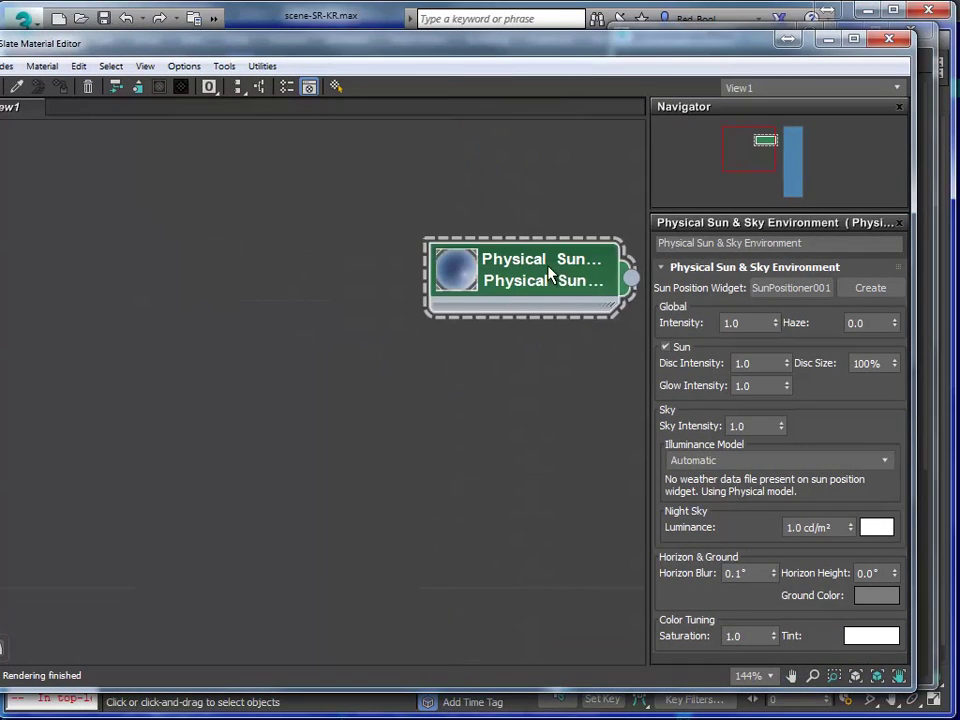
drag(551, 269, 366, 218)
middle_drag(420, 290, 425, 322)
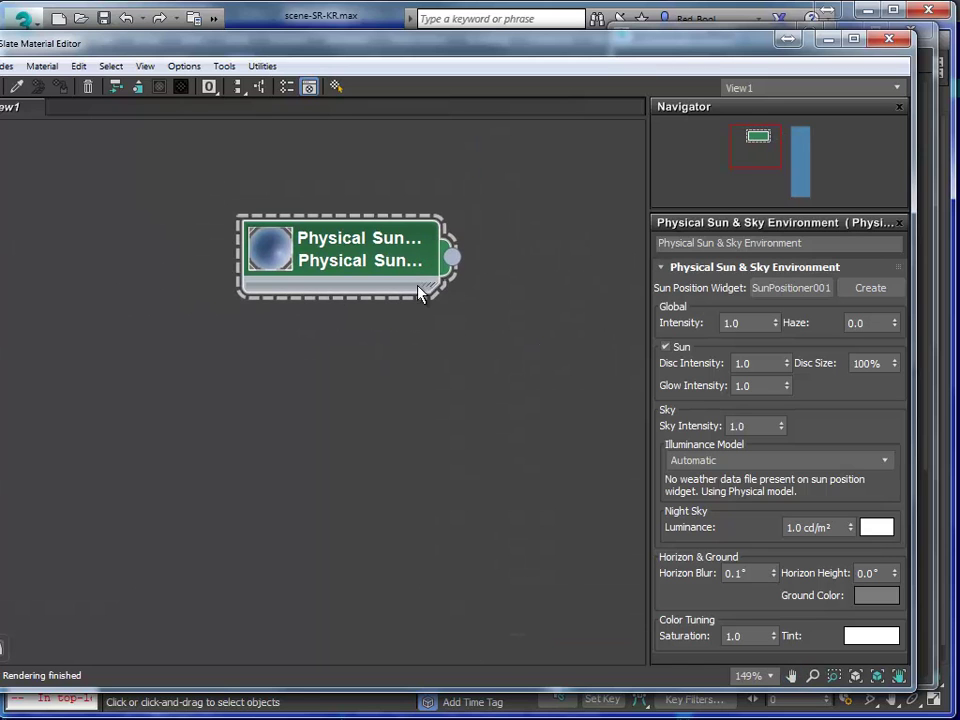
drag(393, 272, 450, 272)
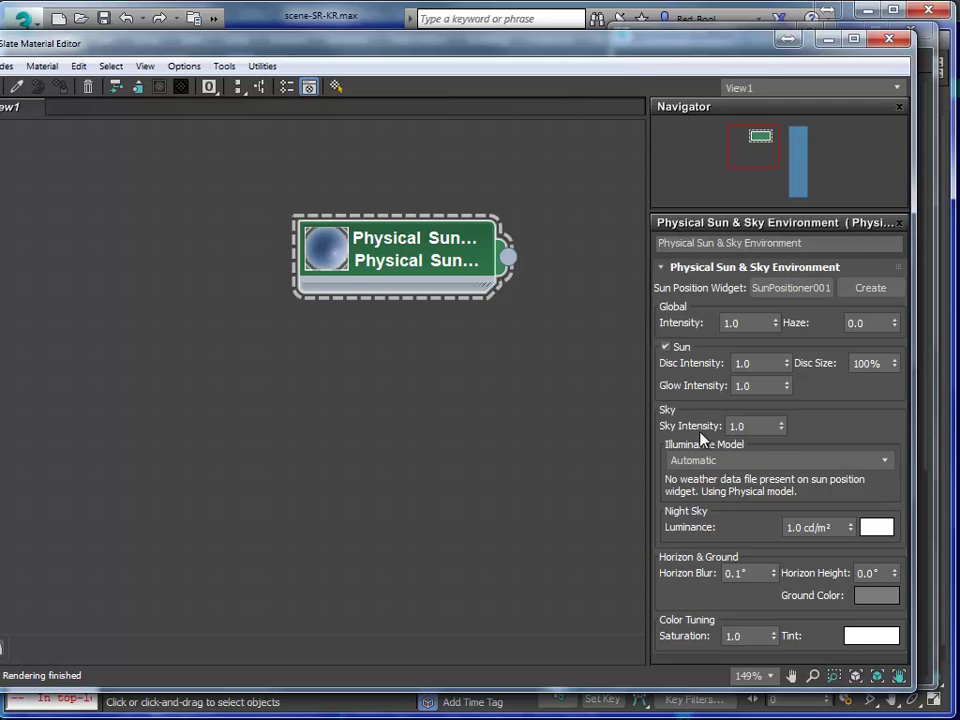
Set the sky's Illuminance Model to Physical (Preetham et al.) and enlarge the environment node's preview
click(724, 462)
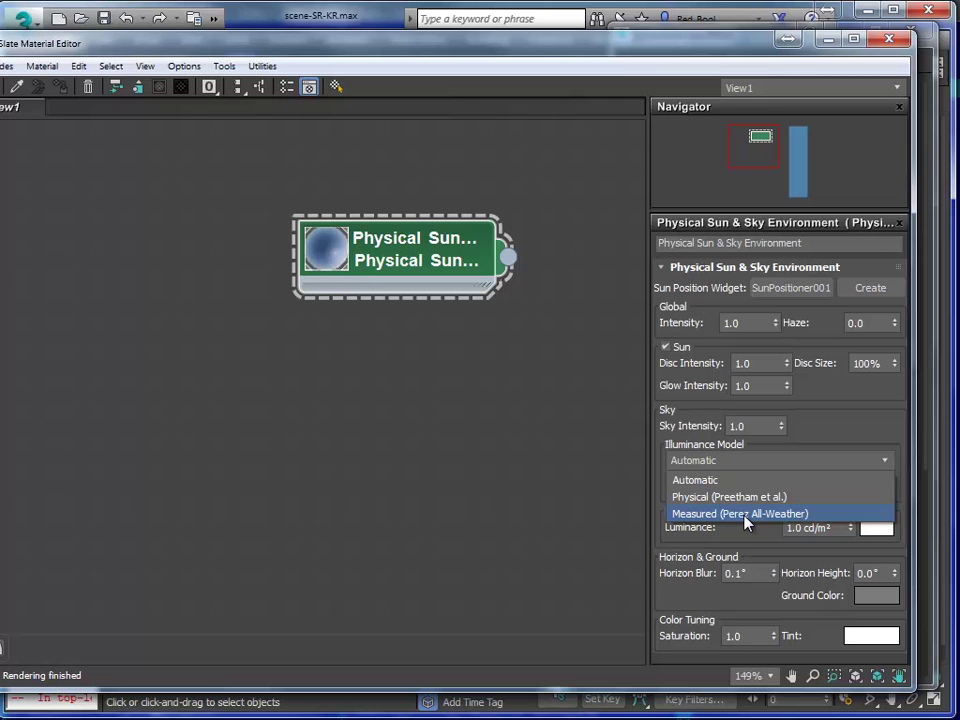
click(742, 498)
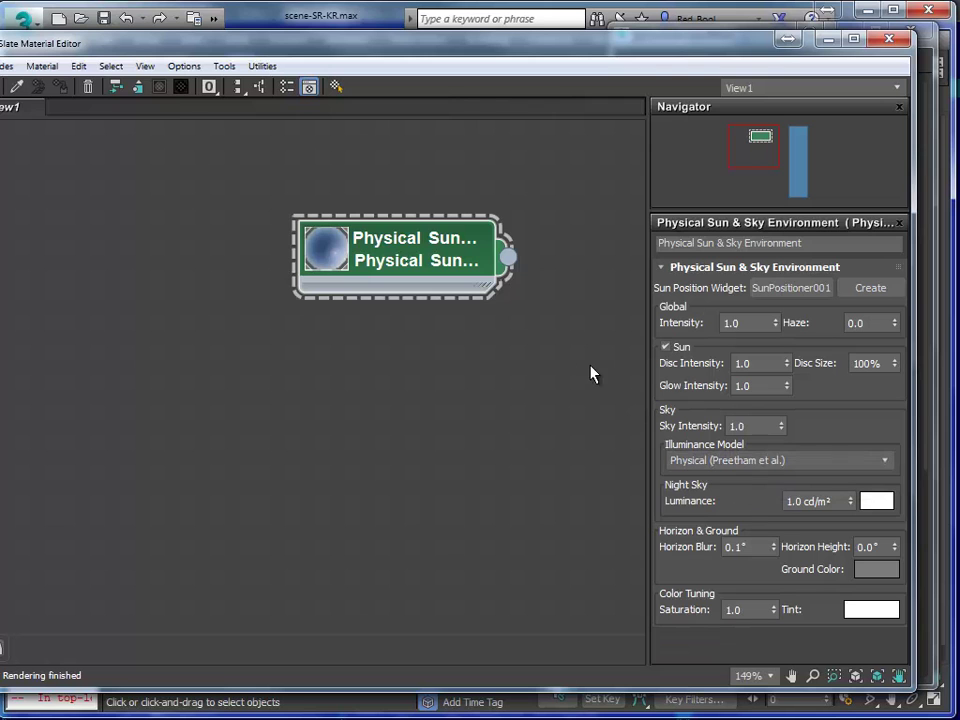
middle_drag(461, 347, 474, 417)
scroll(452, 377, up, 1)
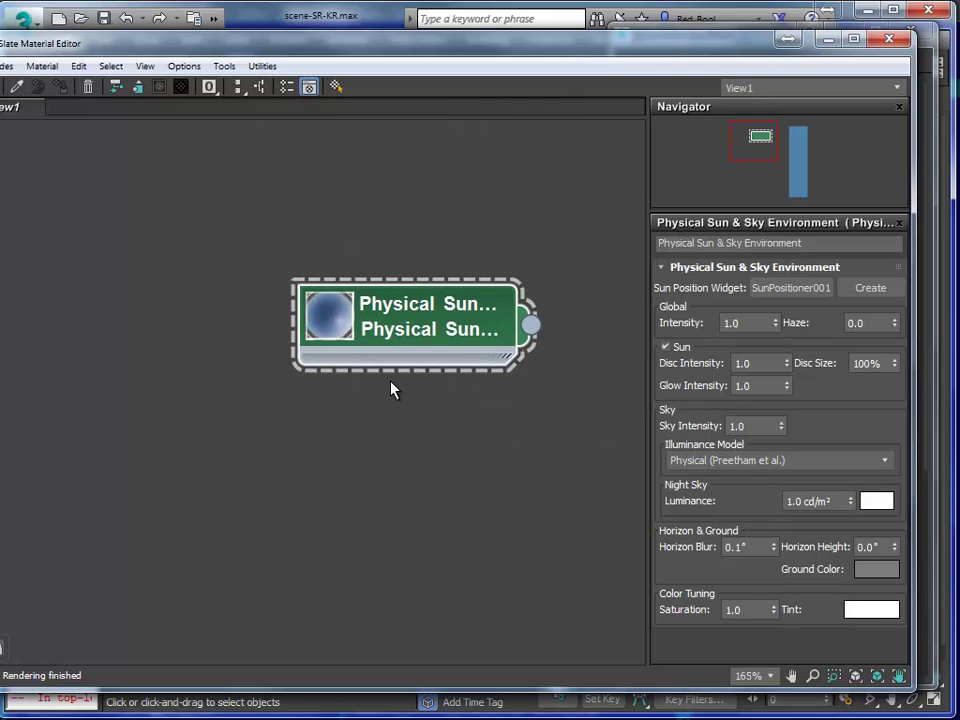
double_click(336, 320)
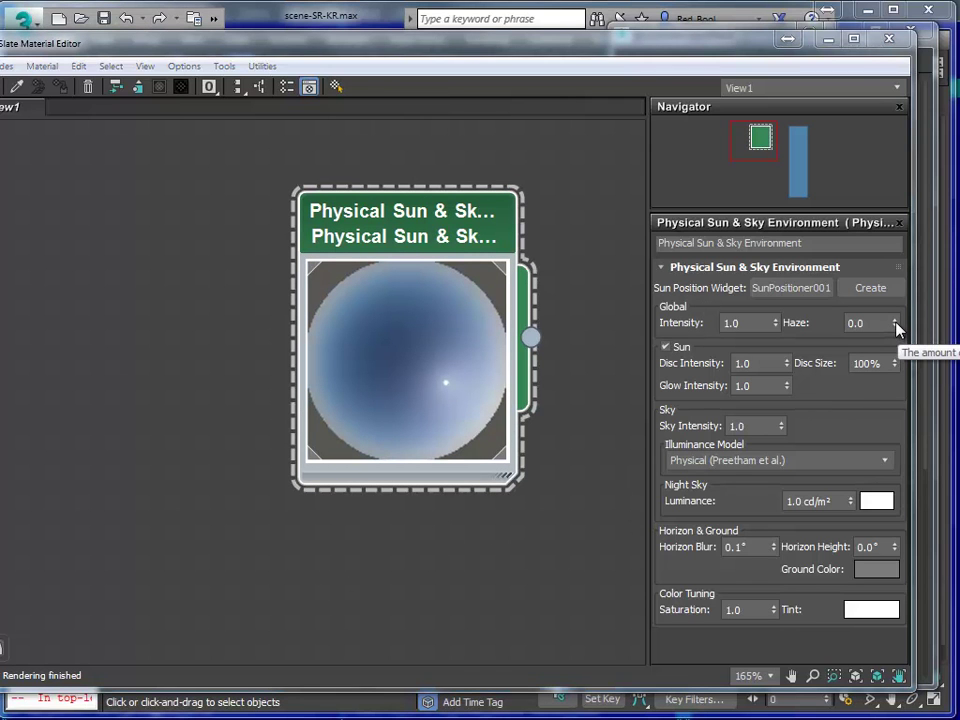
mouse_move(895, 326)
mouse_down()
mouse_move(881, 258)
mouse_move(883, 348)
mouse_move(894, 326)
mouse_up()
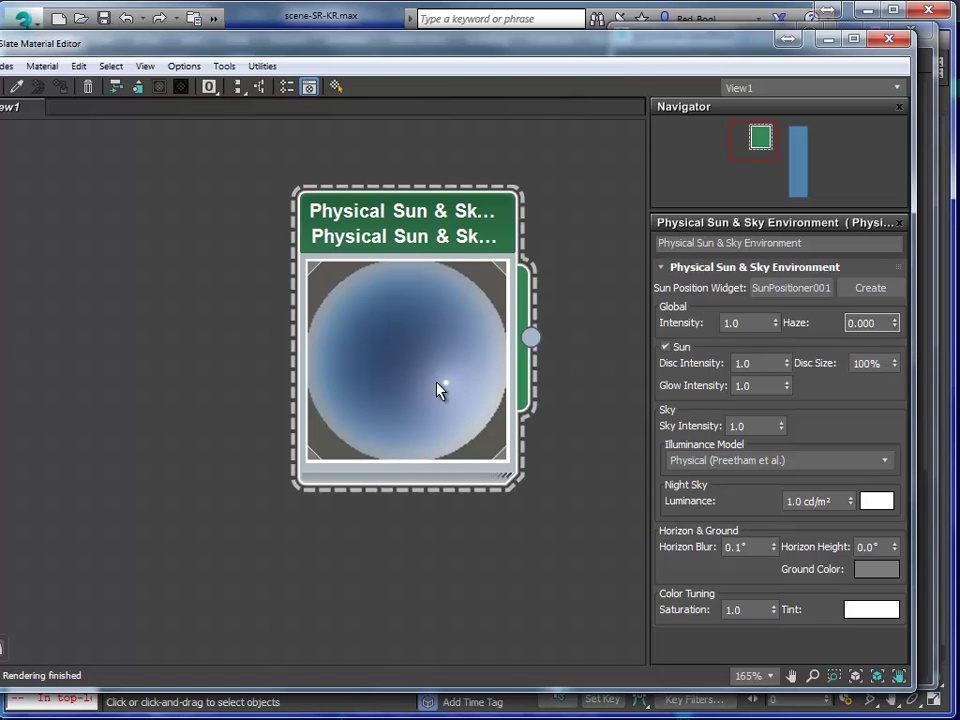
Frame the house more closely in the Perspective viewport and render it
drag(344, 50, 959, 394)
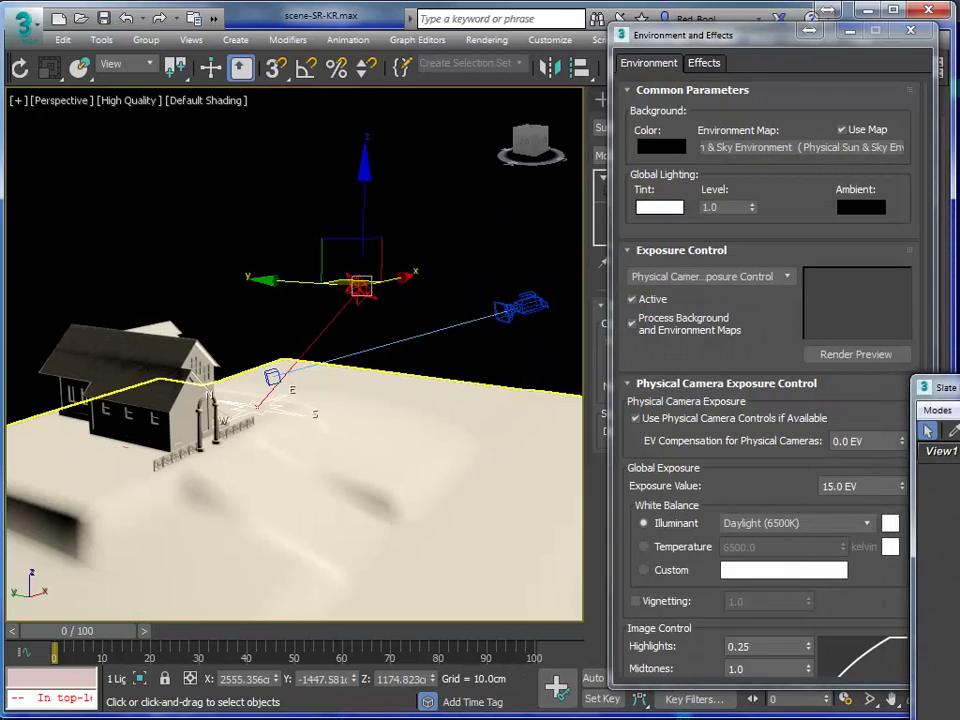
middle_drag(283, 505, 342, 513)
scroll(342, 513, up, 5)
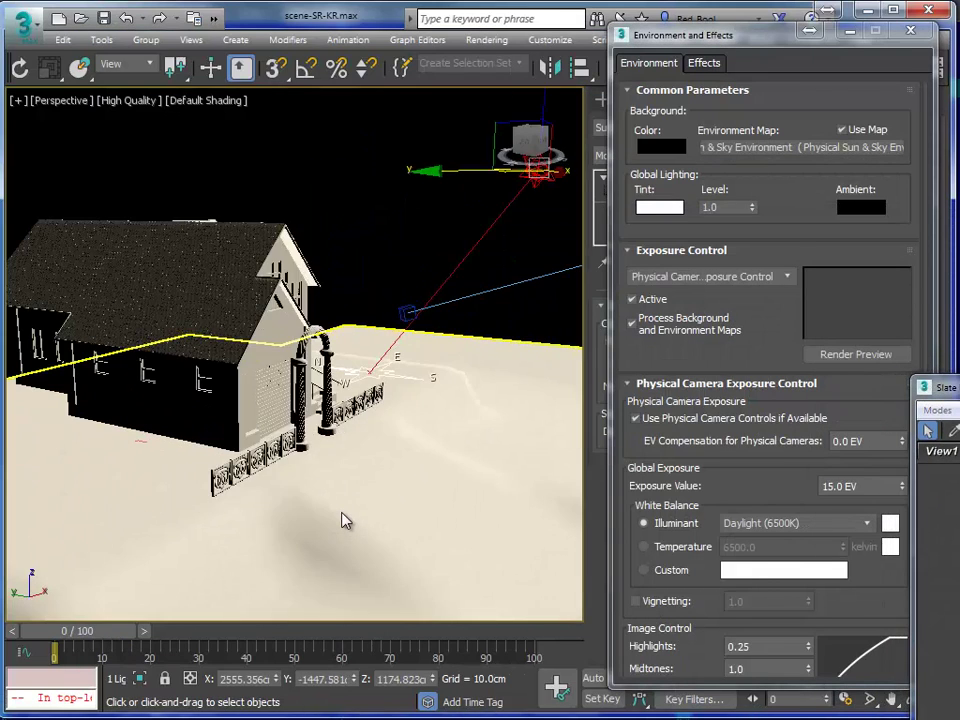
key(shift+q)
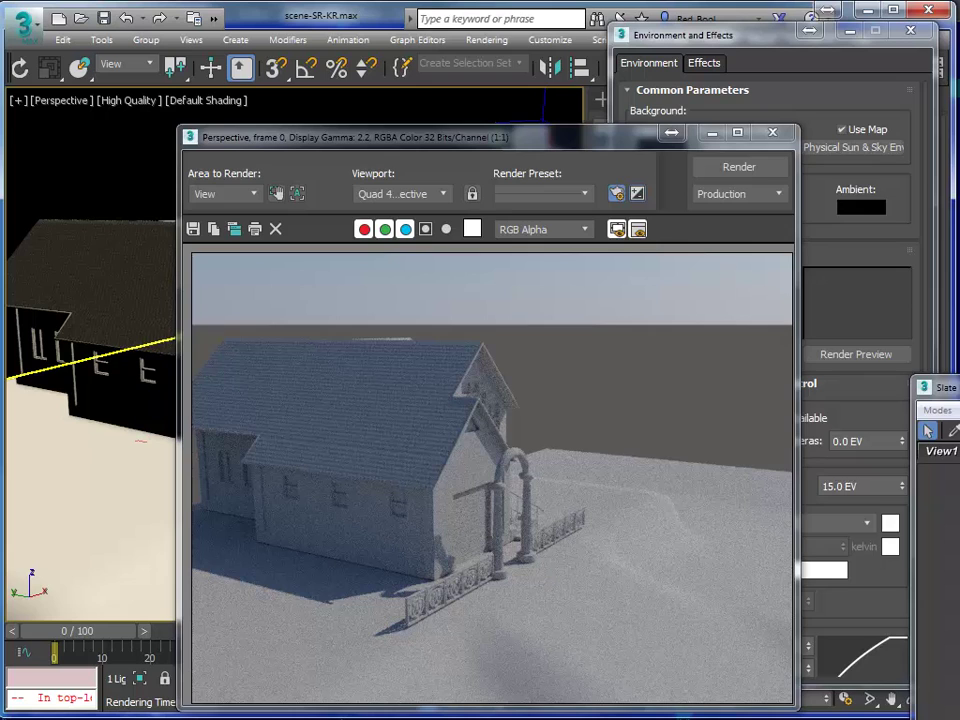
Set the environment's global Haze to 1.0 and render the Perspective view
drag(958, 390, 188, 72)
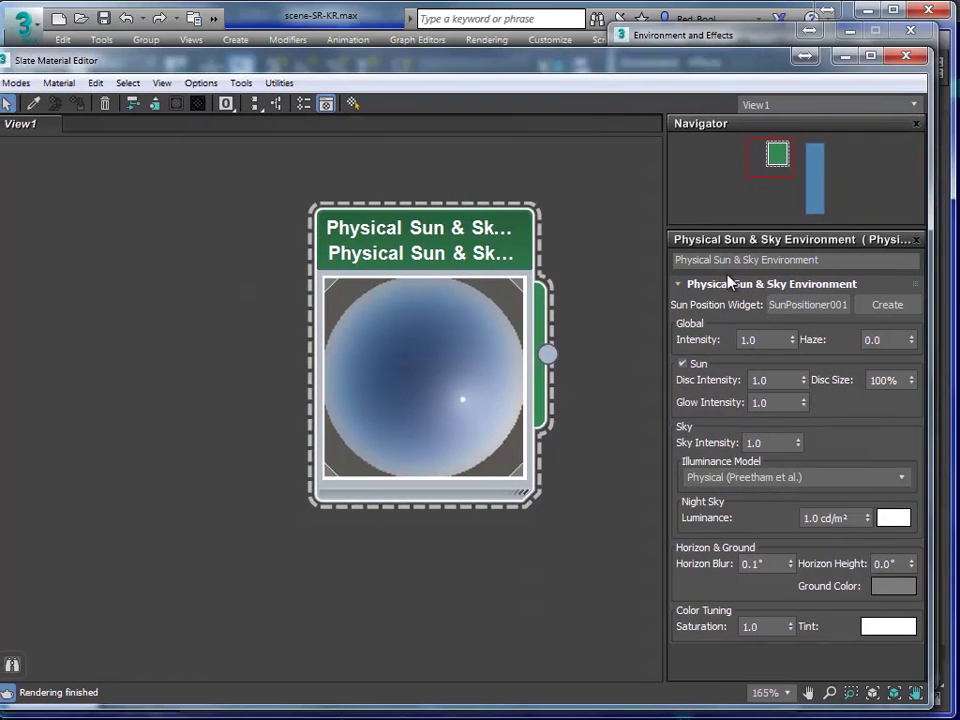
drag(424, 249, 454, 218)
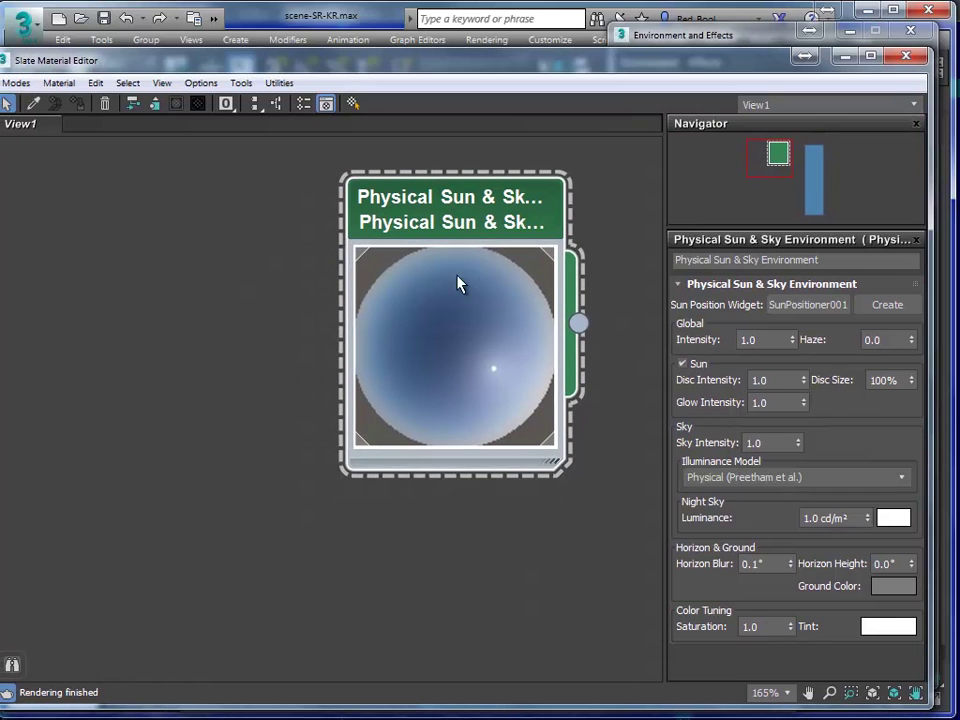
click(882, 340)
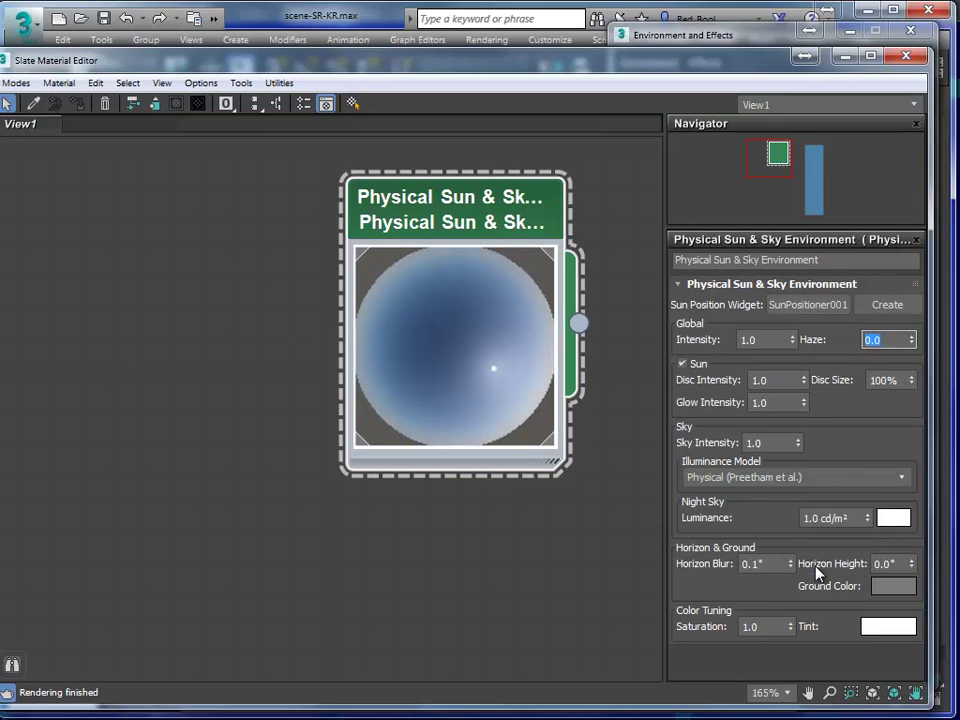
drag(911, 342, 908, 280)
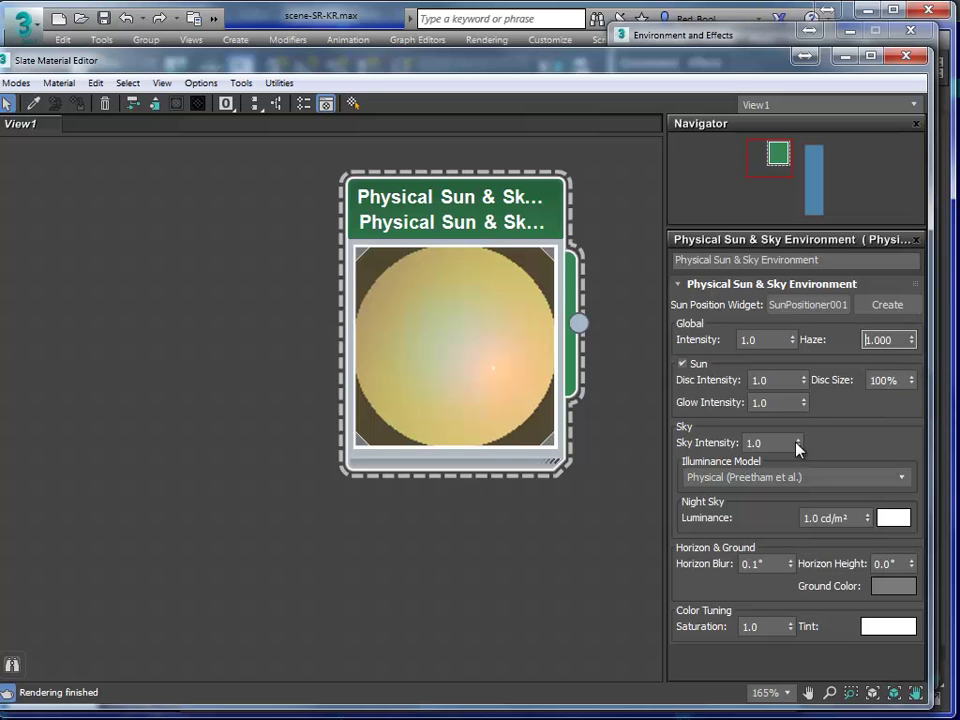
drag(357, 72, 959, 26)
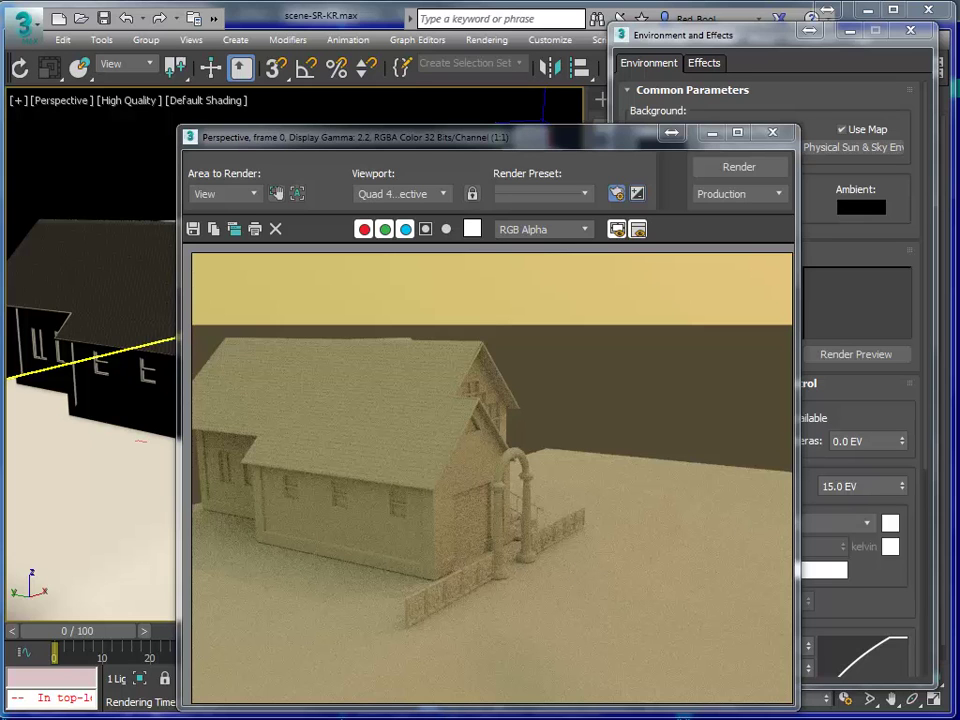
Return the Physical Sun & Sky Environment's global Haze to 0.0
drag(956, 190, 222, 91)
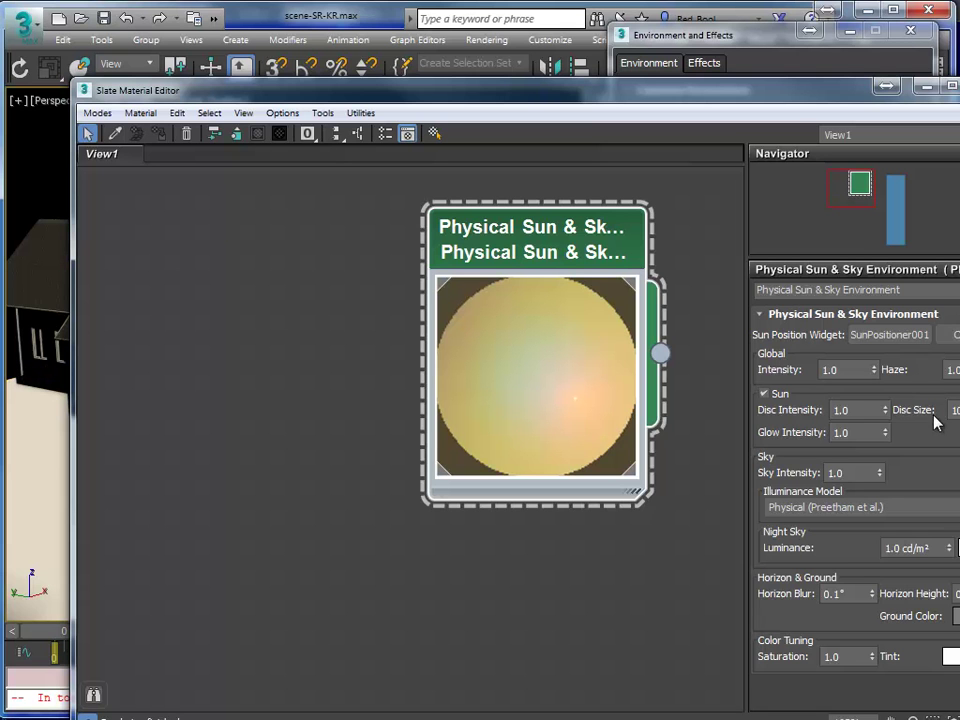
drag(632, 100, 575, 67)
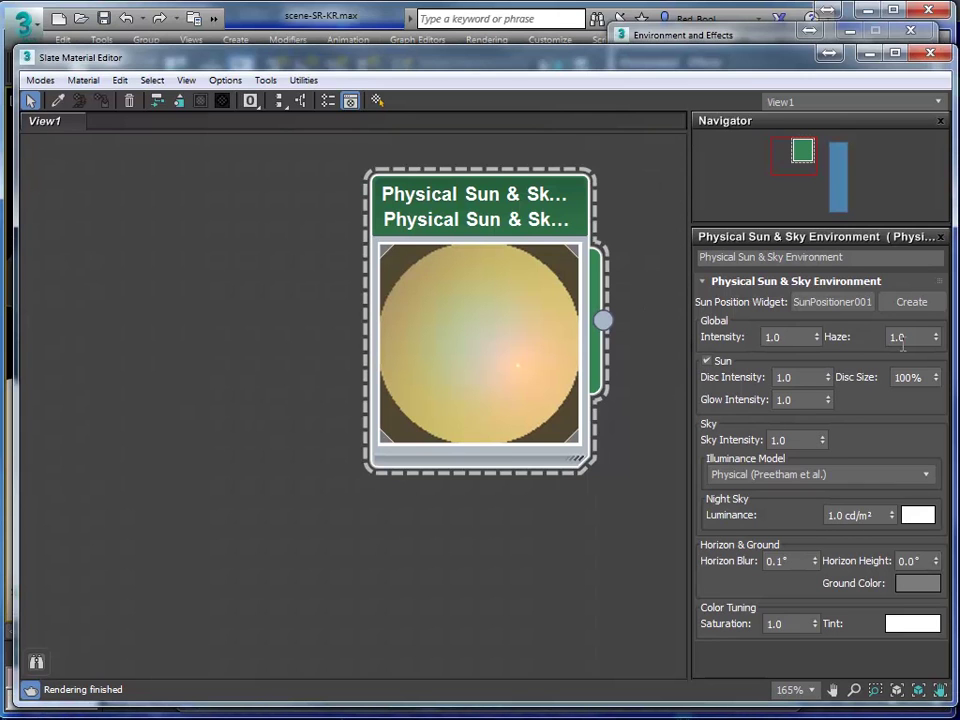
drag(936, 340, 934, 492)
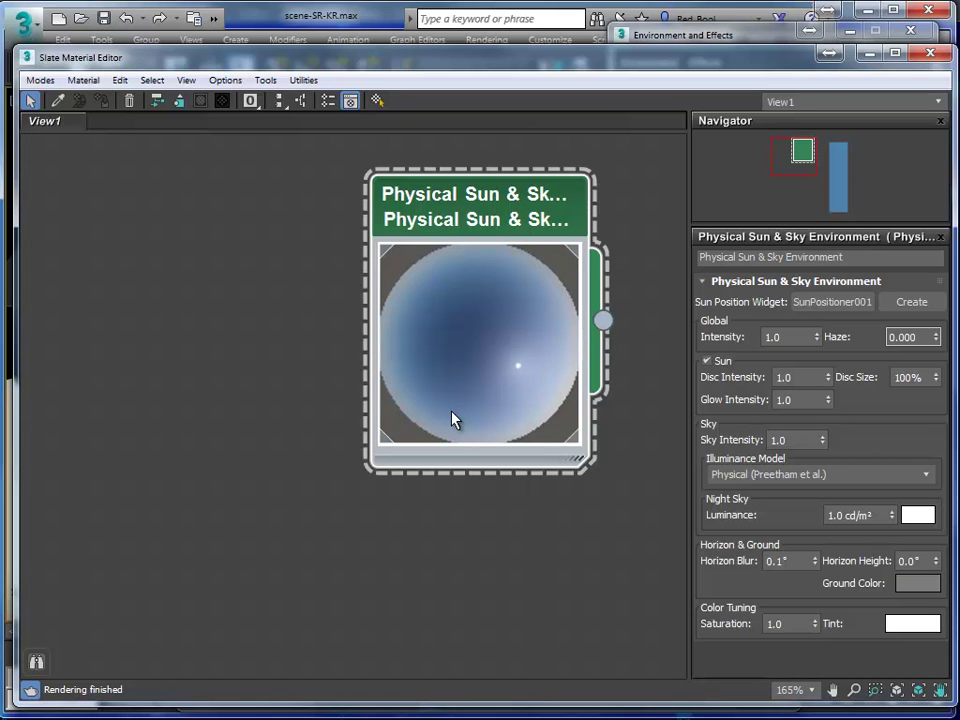
Raise the global Intensity to 1.111 as a test, and return it to 1.0
drag(817, 337, 771, 375)
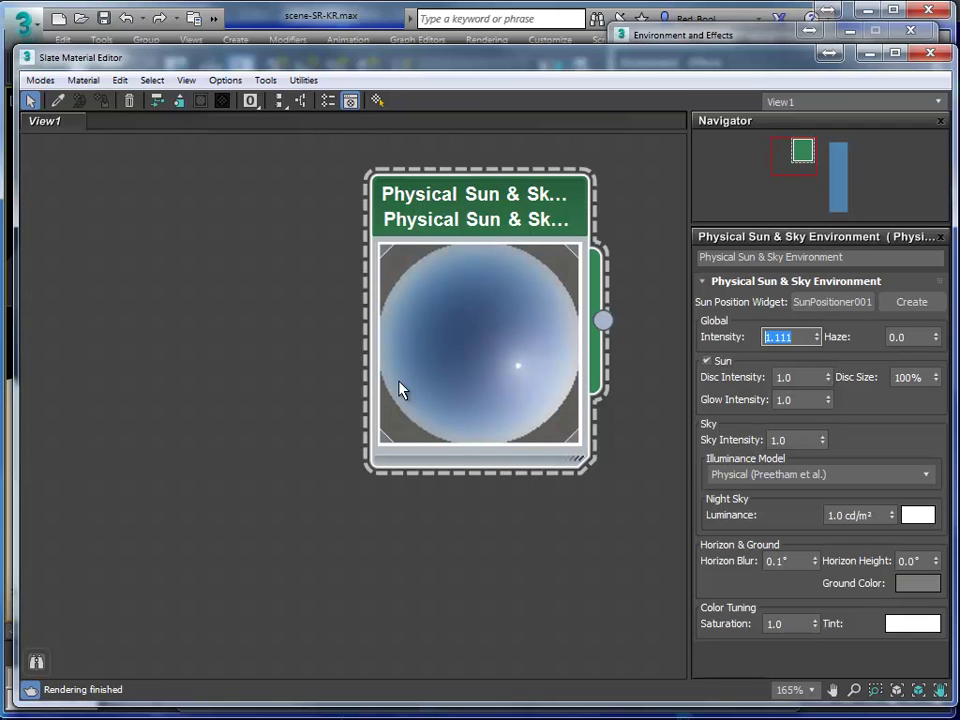
text(1)
key(Tab)
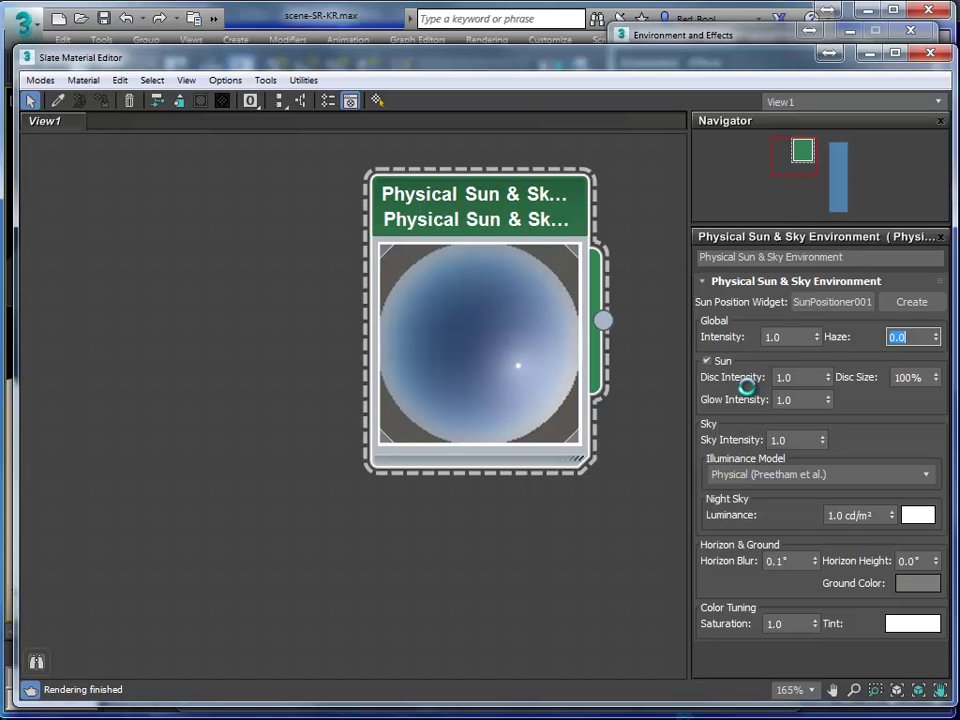
Test a sun Disc Intensity of 0.0 in the node preview, and set it back to 1.0
drag(828, 376, 844, 540)
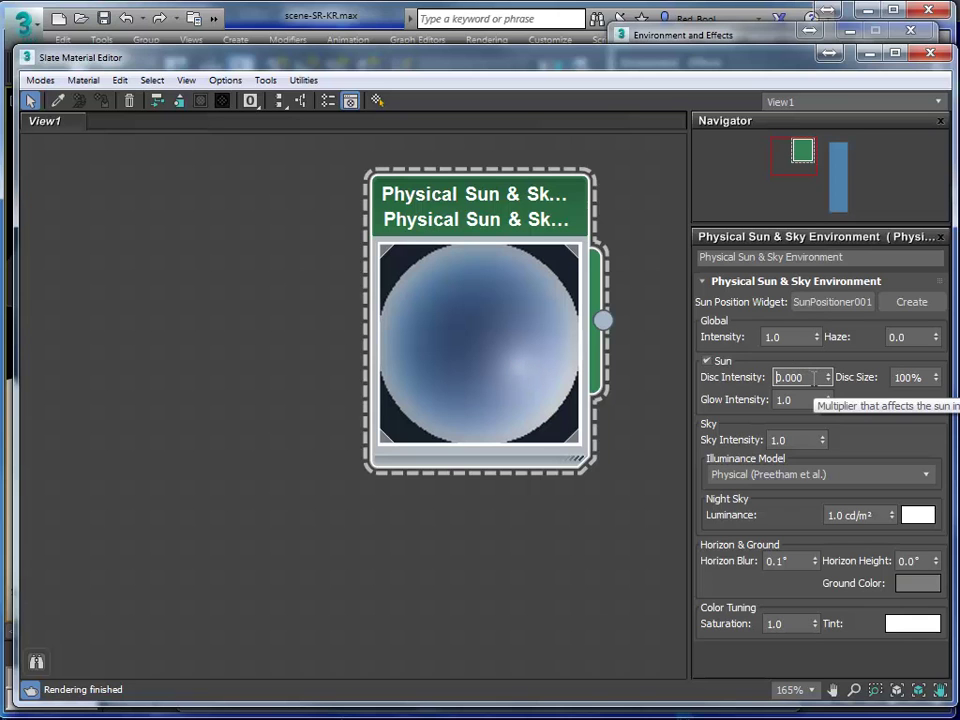
key(Return)
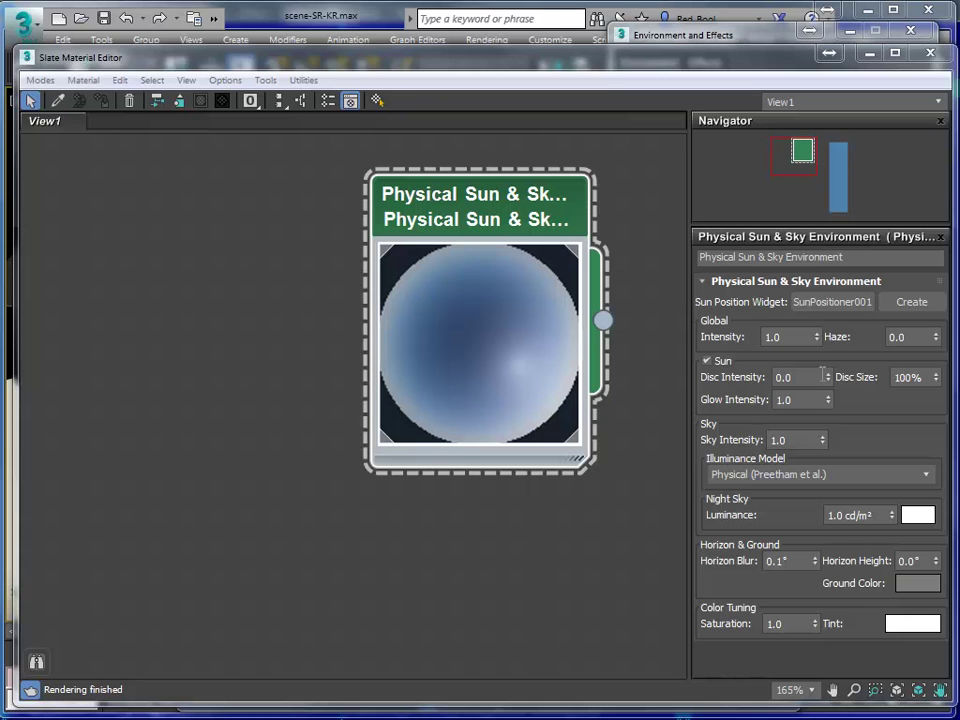
double_click(785, 377)
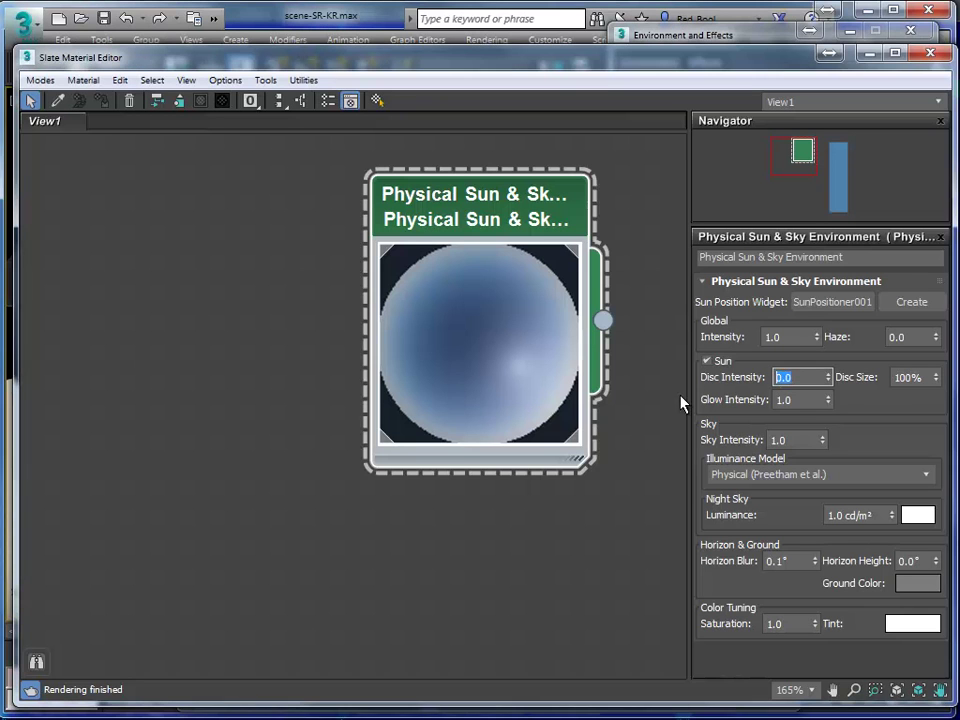
text(1)
key(Tab)
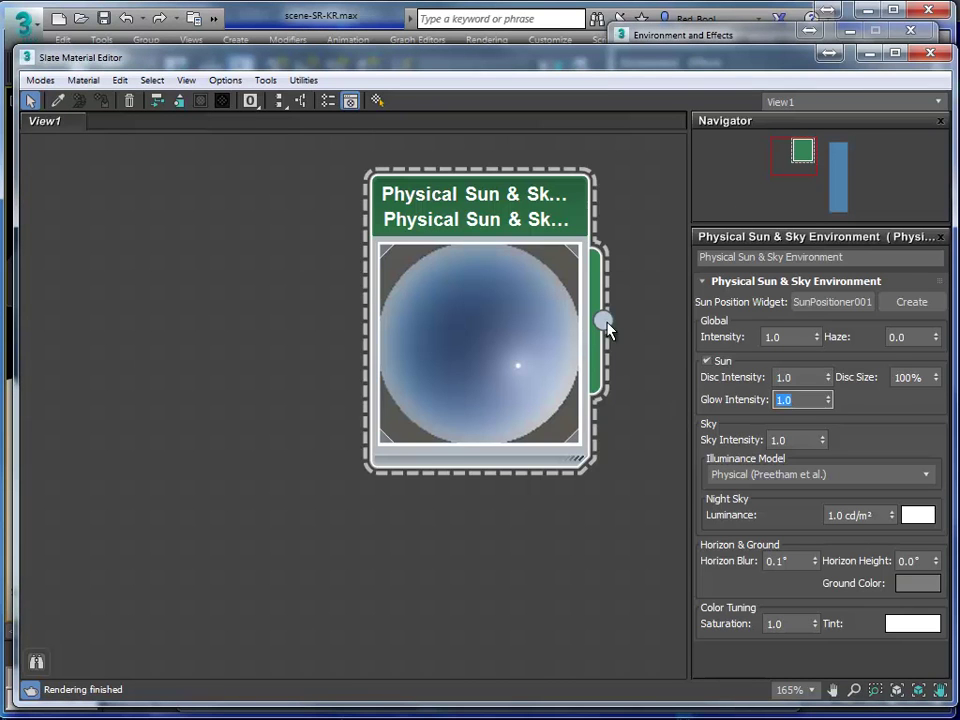
Test sun Glow Intensity values of about 34 and 15.6 in the preview, and reset it to 1.0
drag(828, 402, 829, 345)
drag(828, 400, 821, 111)
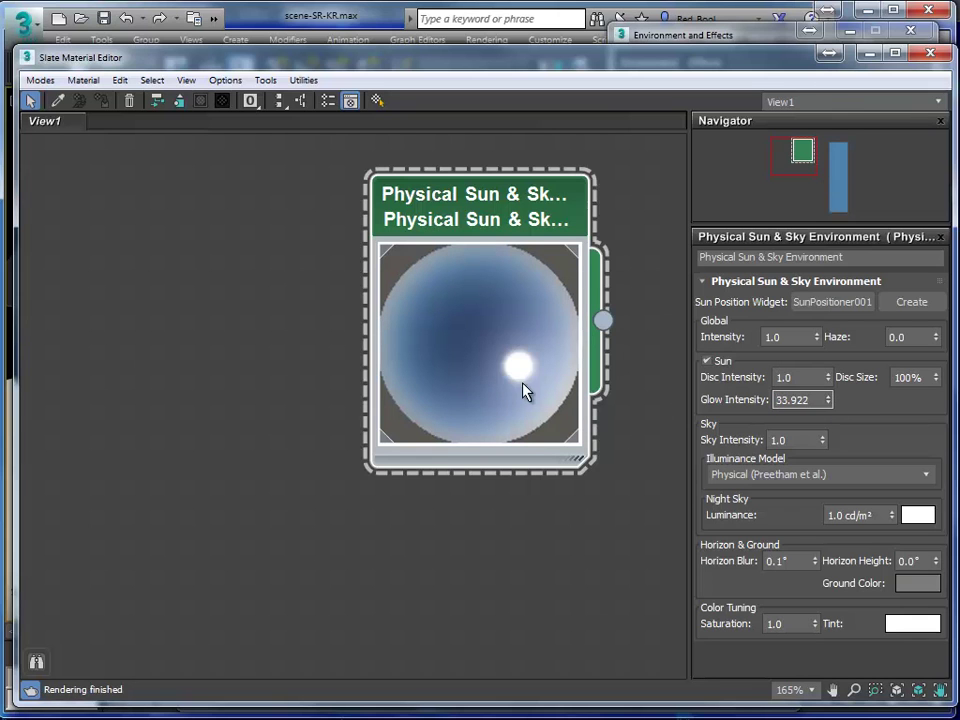
drag(829, 400, 836, 452)
double_click(800, 399)
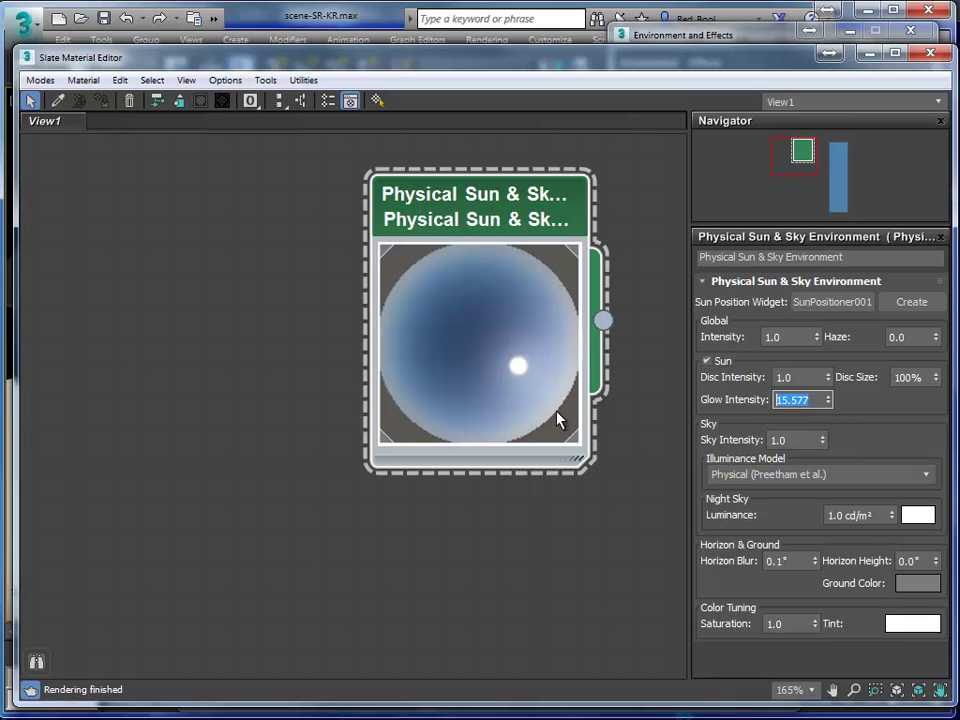
text(1)
key(Return)
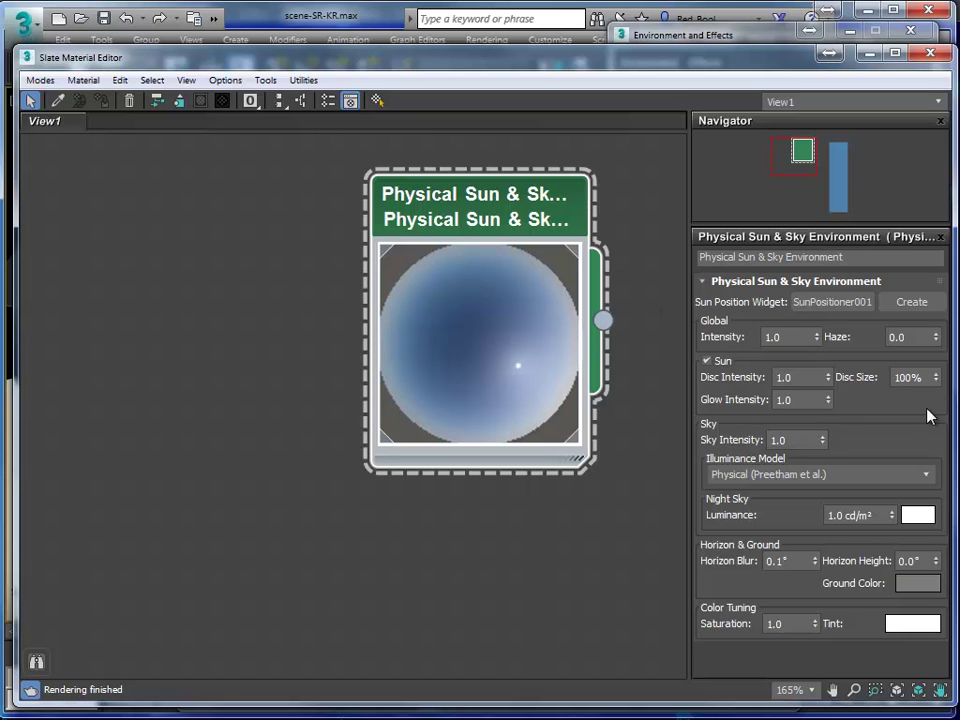
Shrink the sun's Disc Size to 10% as a test, and restore it to 100%
drag(936, 377, 936, 440)
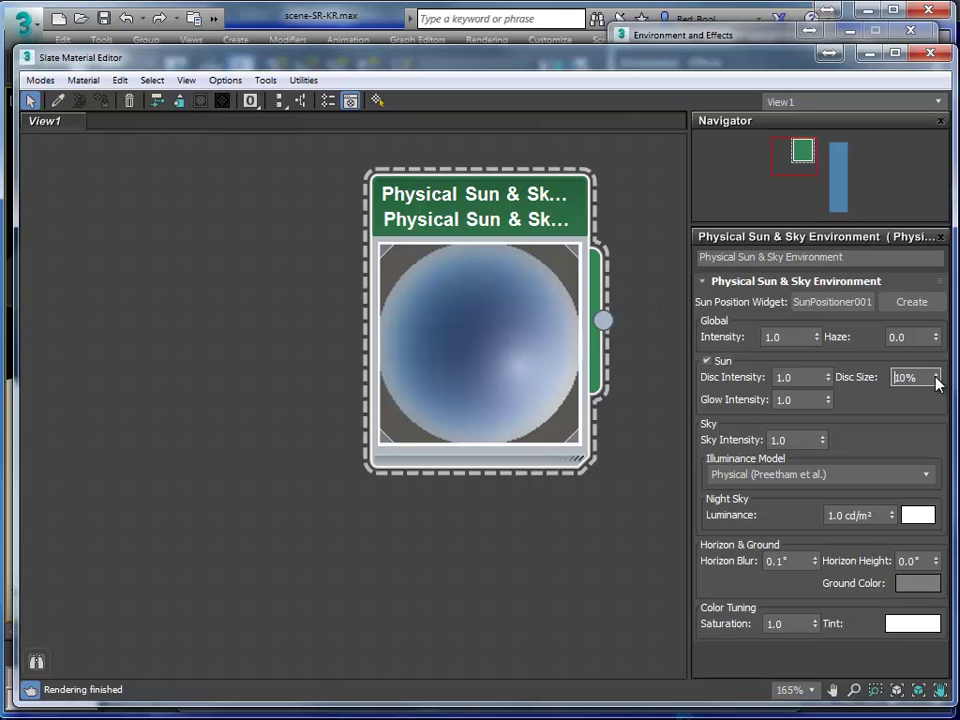
drag(917, 378, 739, 380)
text(100)
key(Tab)
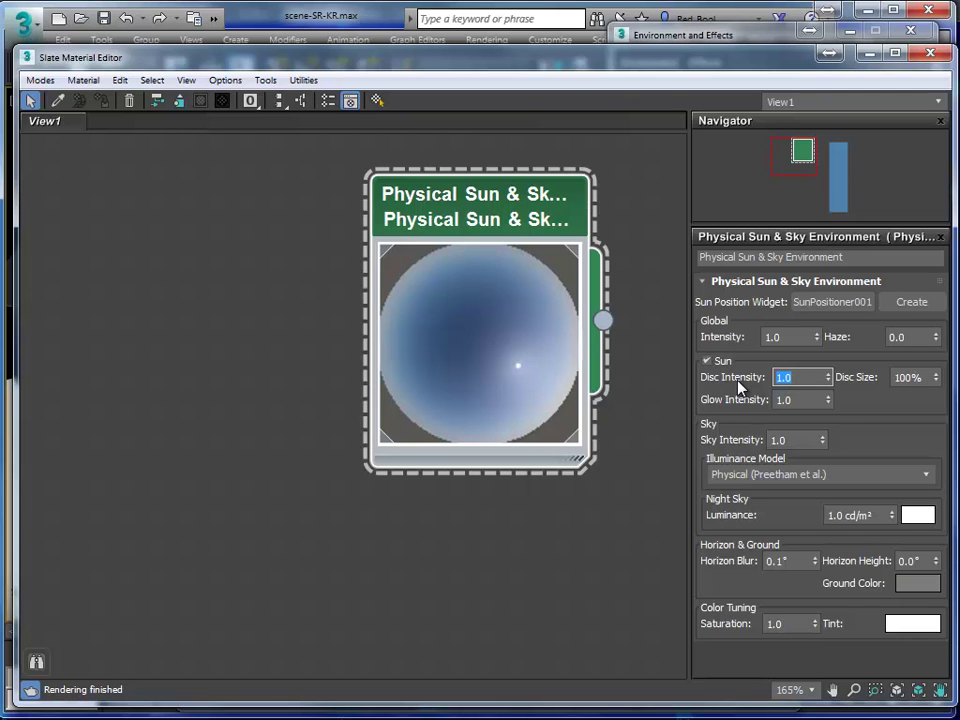
Enlarge the sun's Disc Size to 10000% to examine the preview, and reset it to 100%
key(Tab)
text(200)
key(shift+Tab)
drag(936, 377, 933, 50)
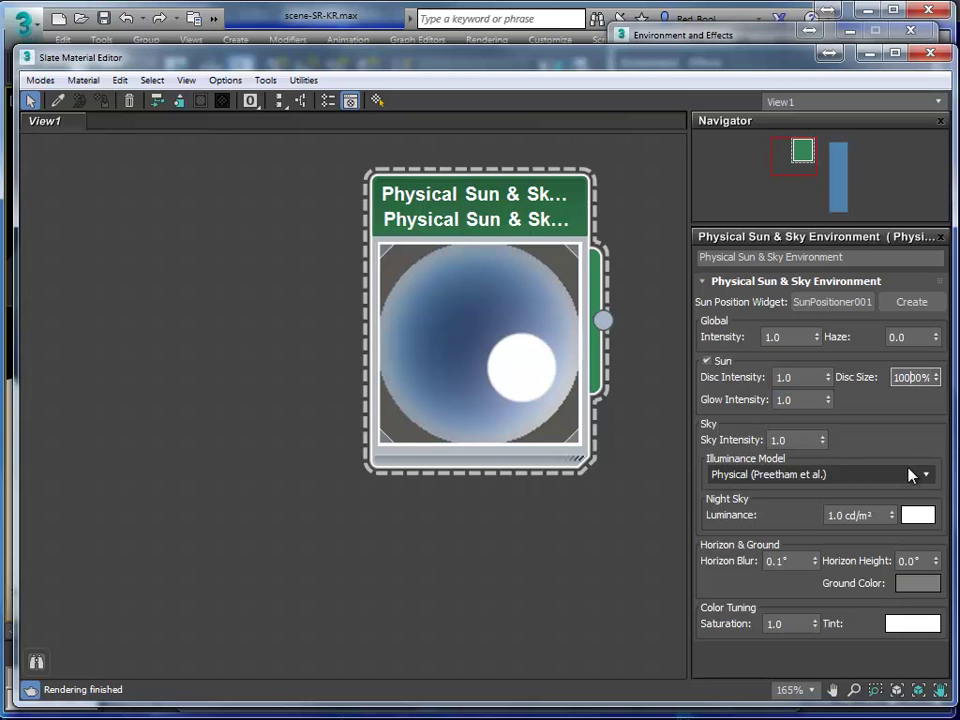
text(0)
key(BackSpace)
key(BackSpace)
key(BackSpace)
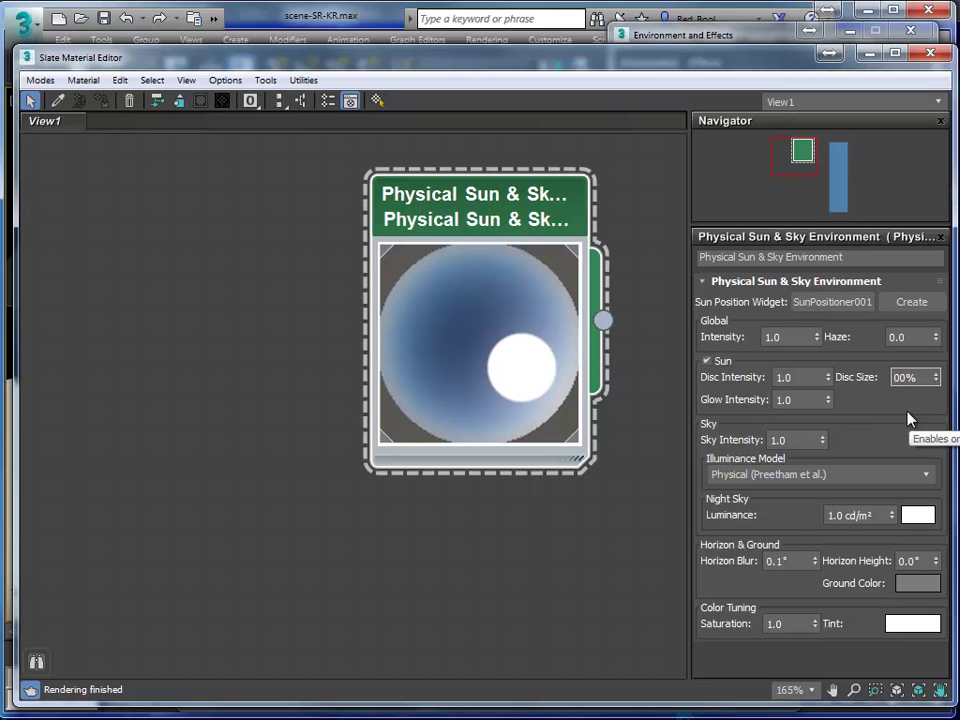
key(Tab)
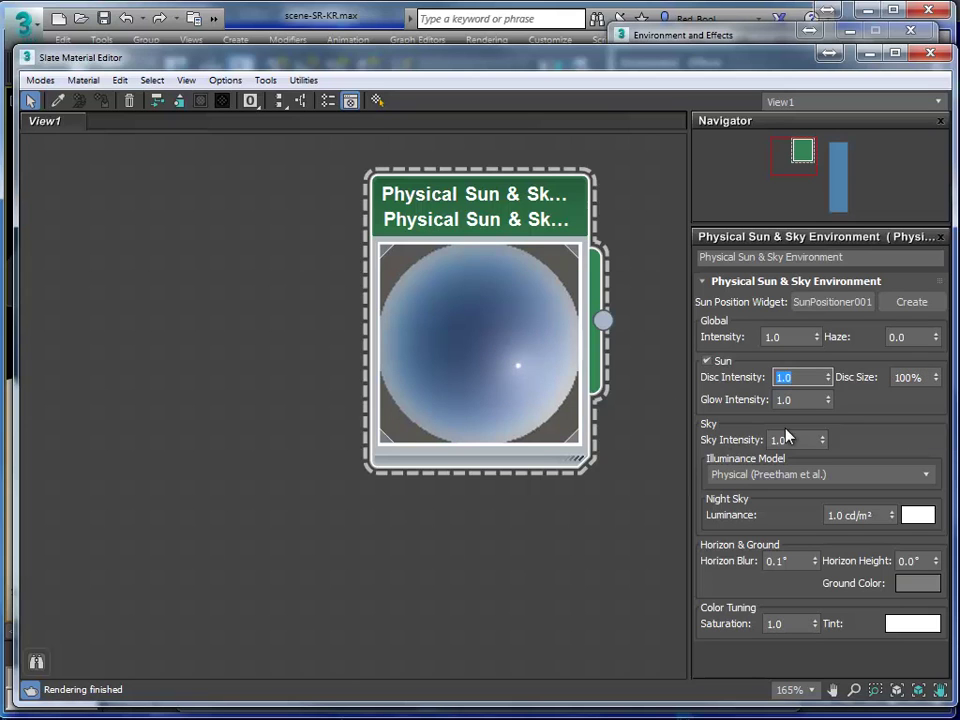
Lower the Sky Intensity to 0.02, render the Perspective view, and bring the Slate Material Editor back over the scene
drag(822, 444, 821, 602)
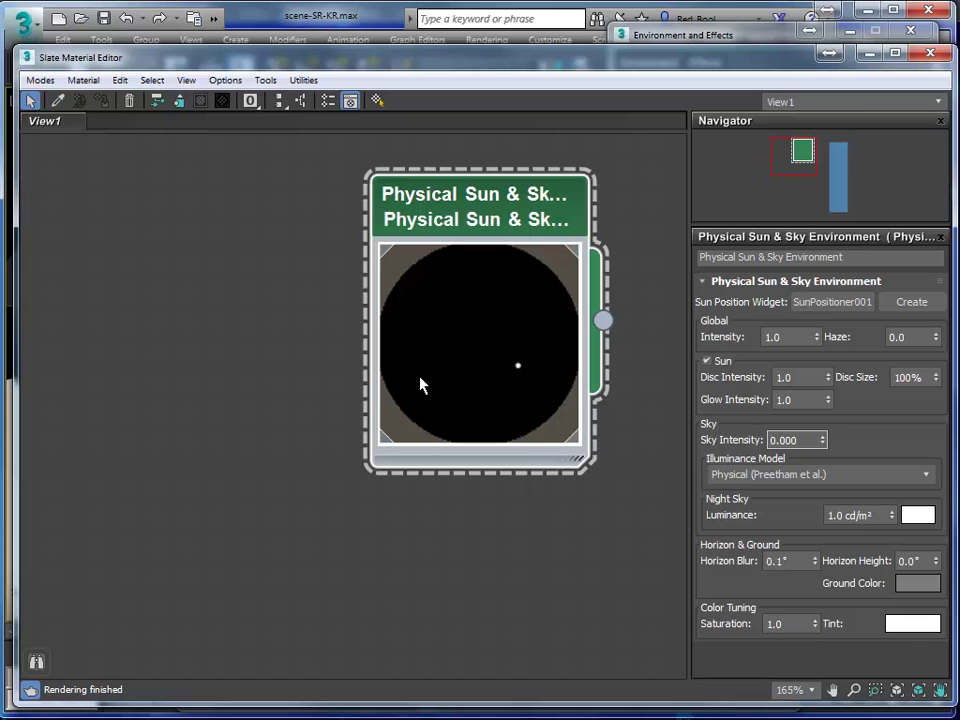
click(824, 436)
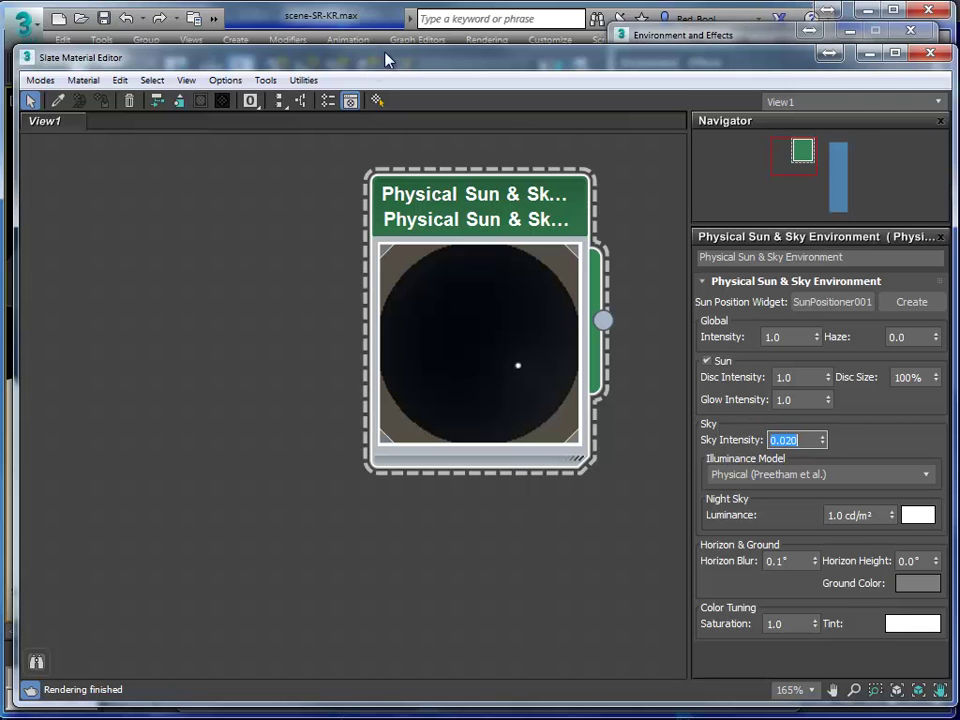
drag(349, 64, 959, 230)
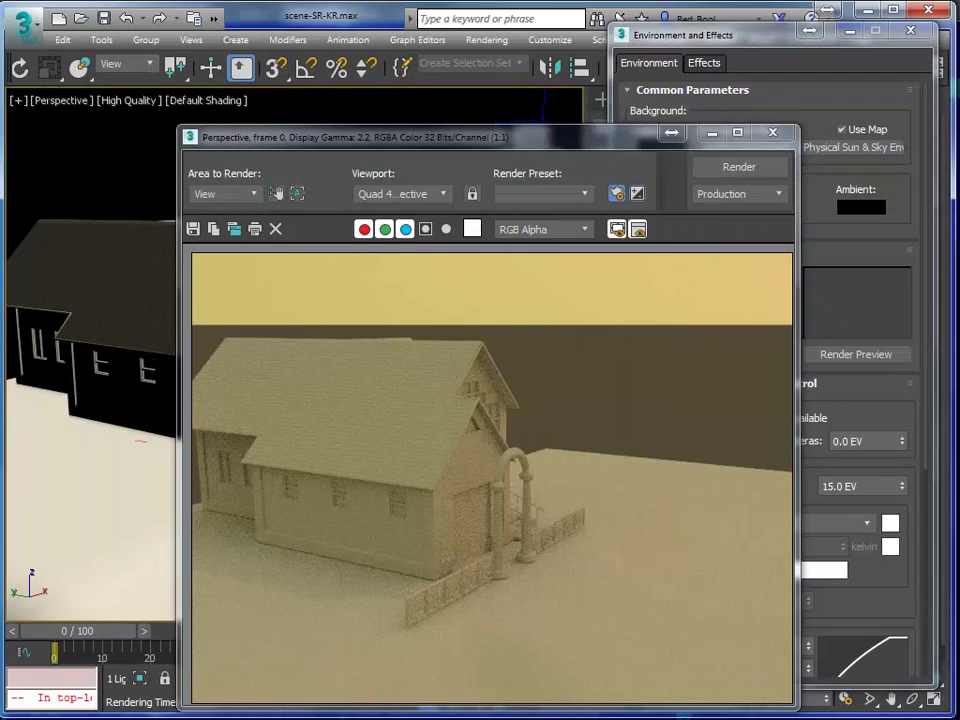
click(750, 167)
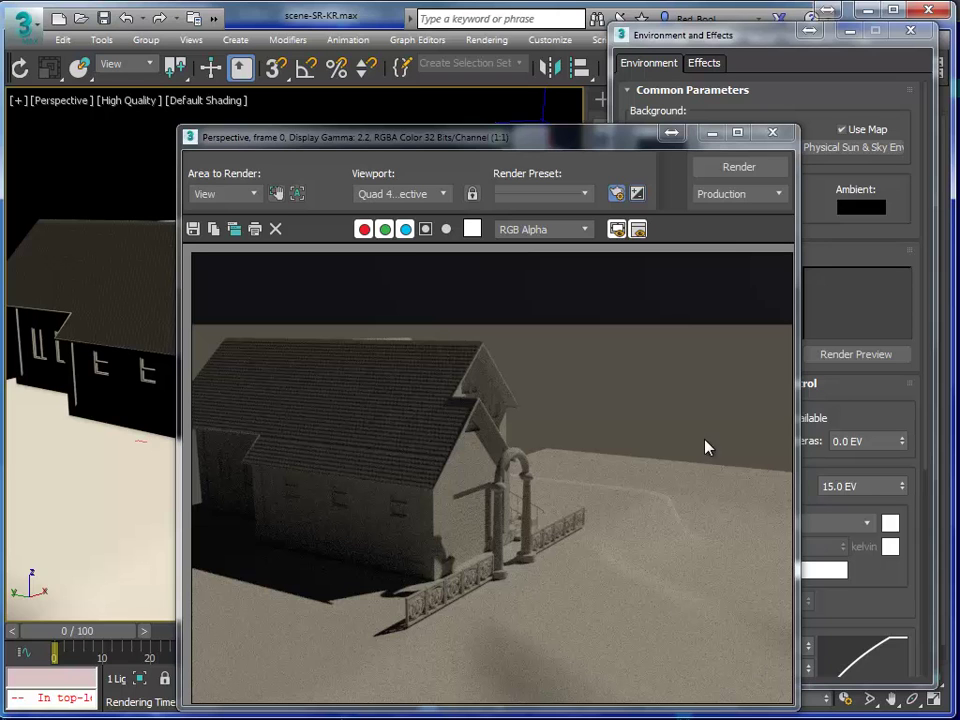
drag(958, 420, 235, 85)
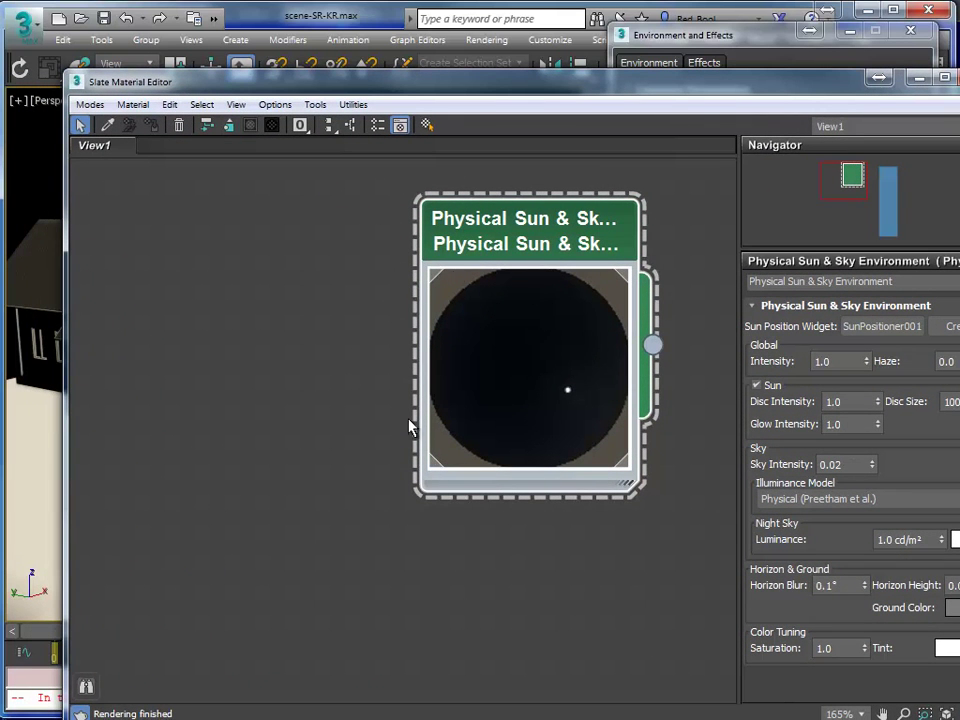
Set the Sky Intensity to 1.0 and keep the Illuminance Model on Physical (Preetham et al.)
double_click(832, 464)
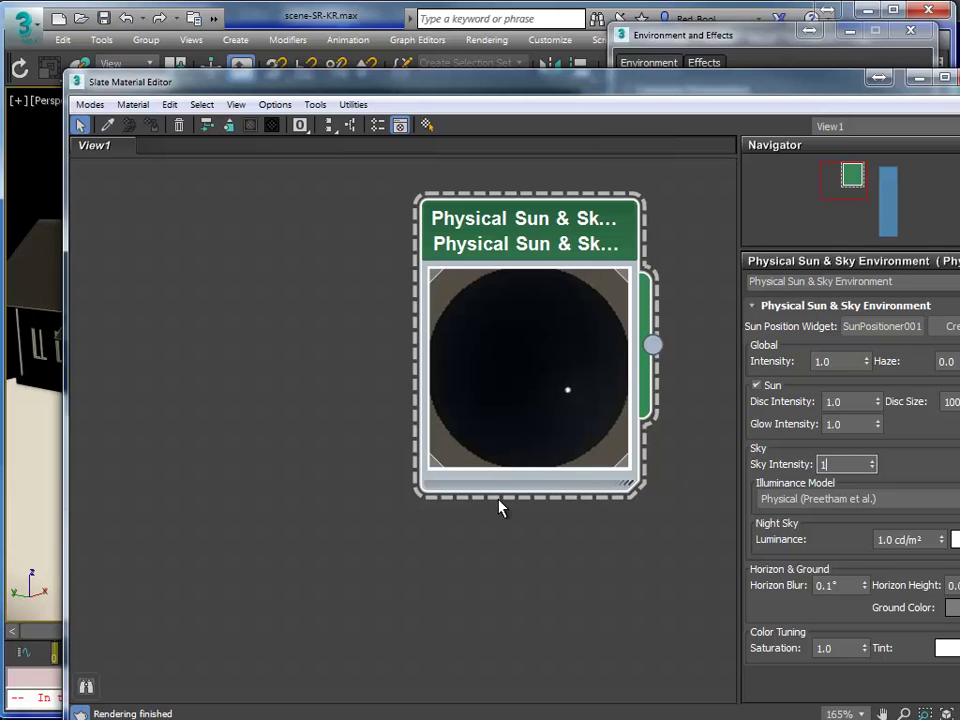
text(1)
key(Tab)
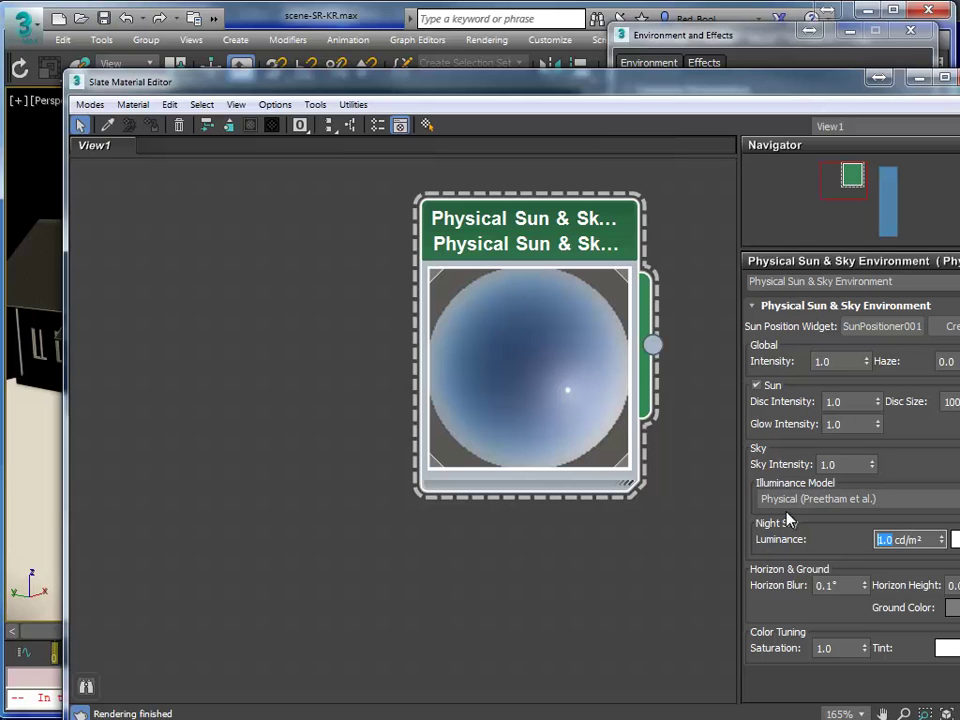
click(819, 501)
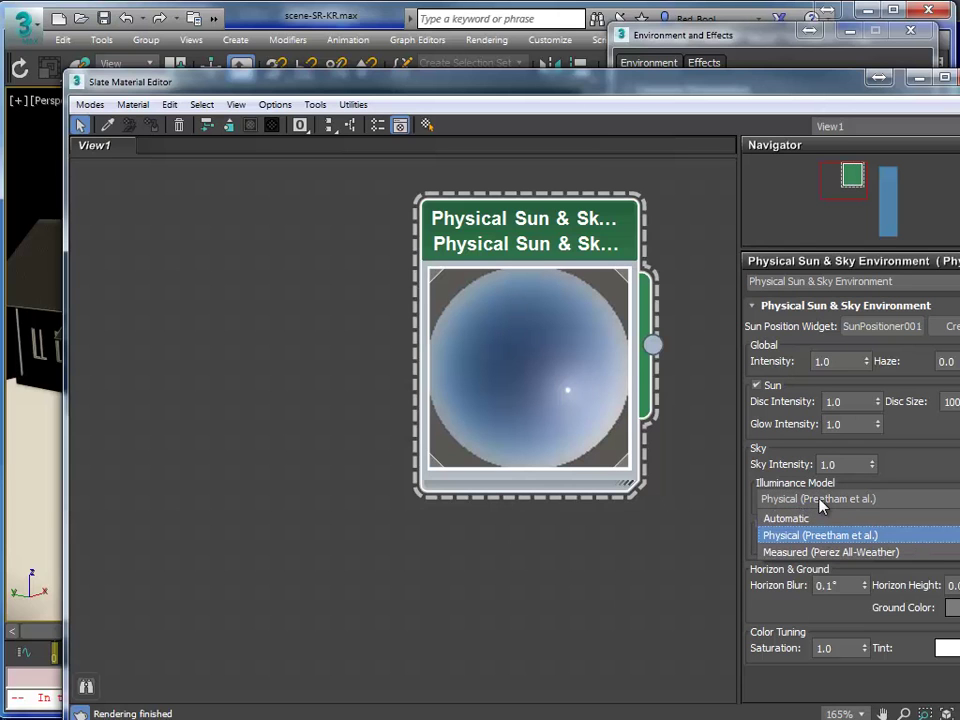
click(815, 535)
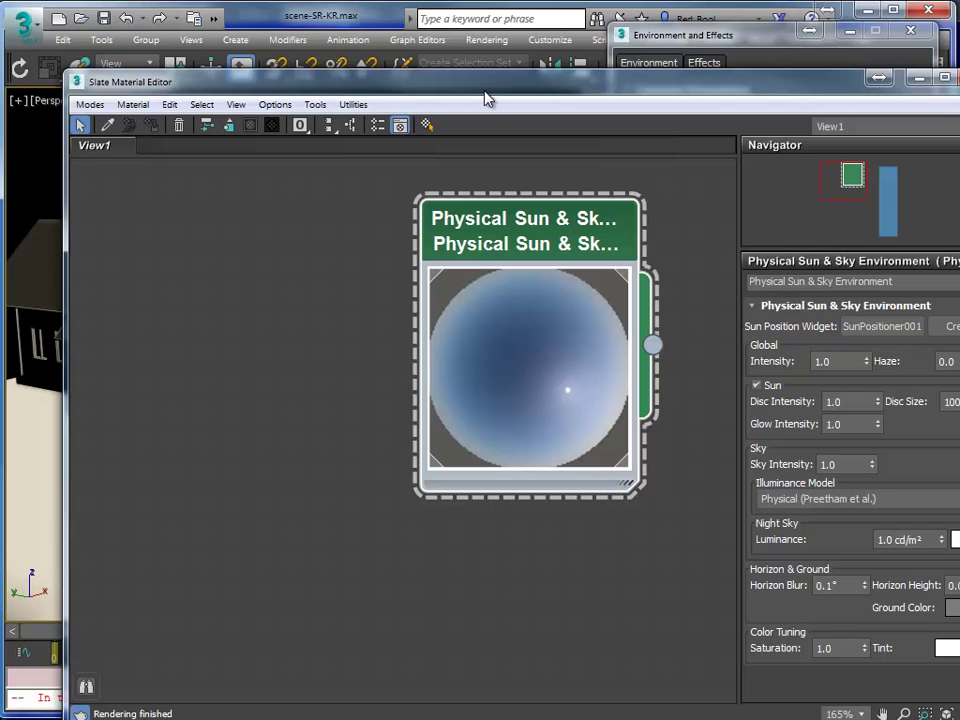
Reposition the Slate Material Editor to reach the horizon settings and set the Horizon Blur to 2.0°
drag(470, 90, 119, 116)
double_click(800, 610)
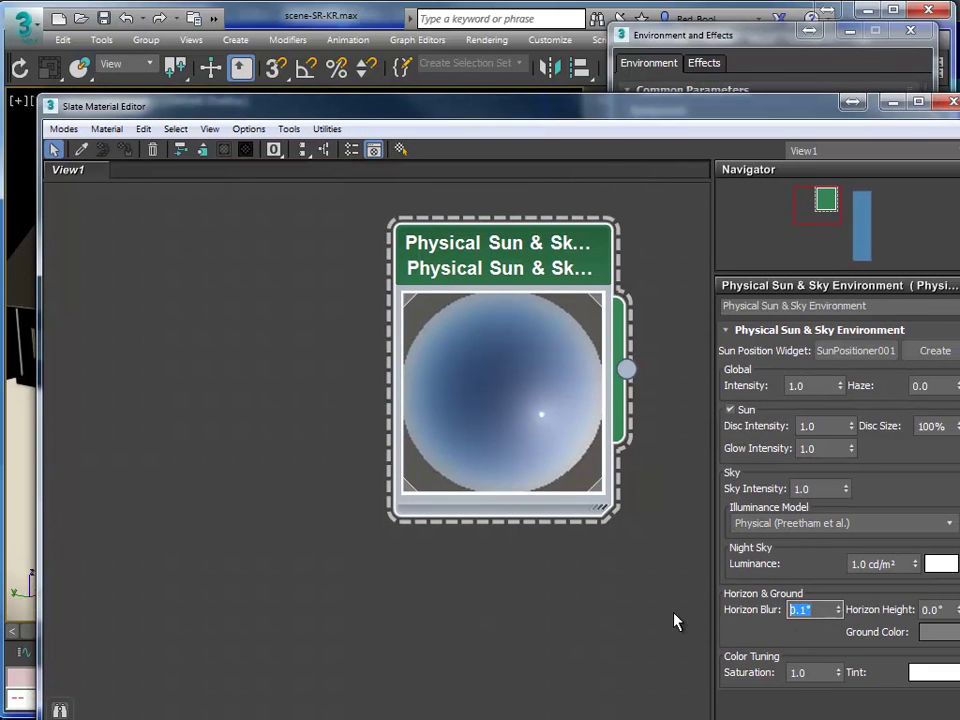
text(2)
key(Tab)
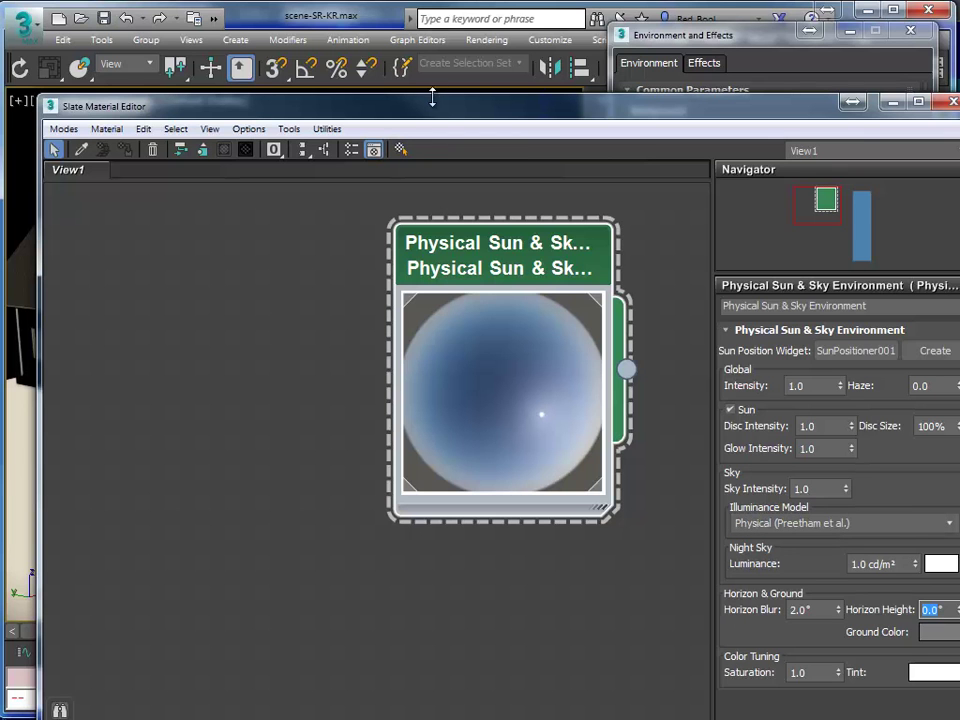
Move the Slate Material Editor aside, close the rendered frame, and orbit the Perspective view to a lower viewpoint of the house
drag(440, 113, 959, 267)
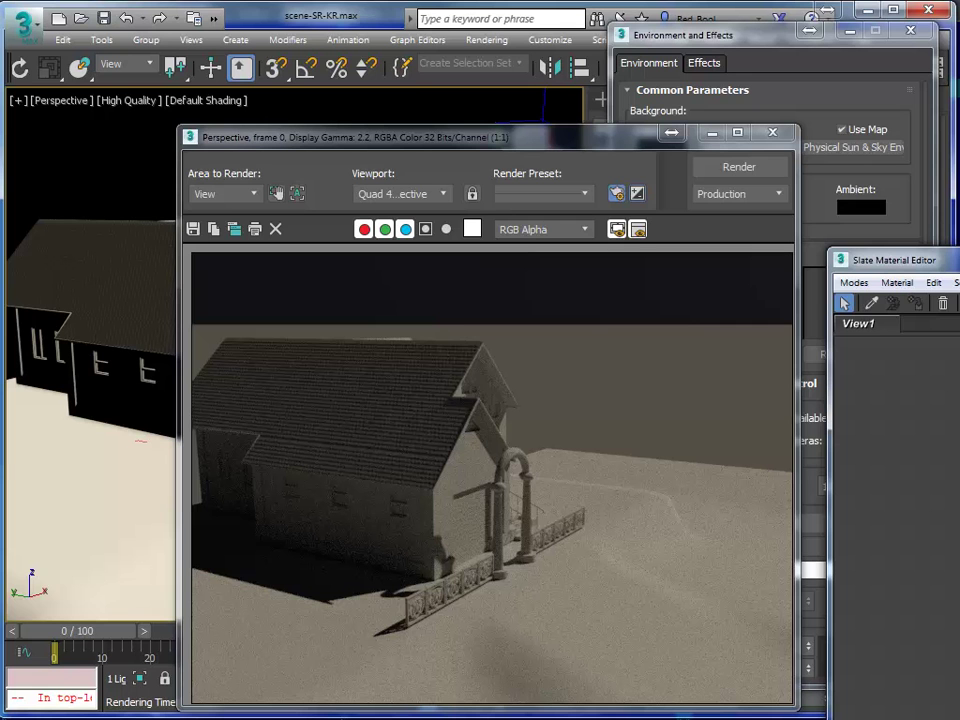
click(814, 600)
click(772, 132)
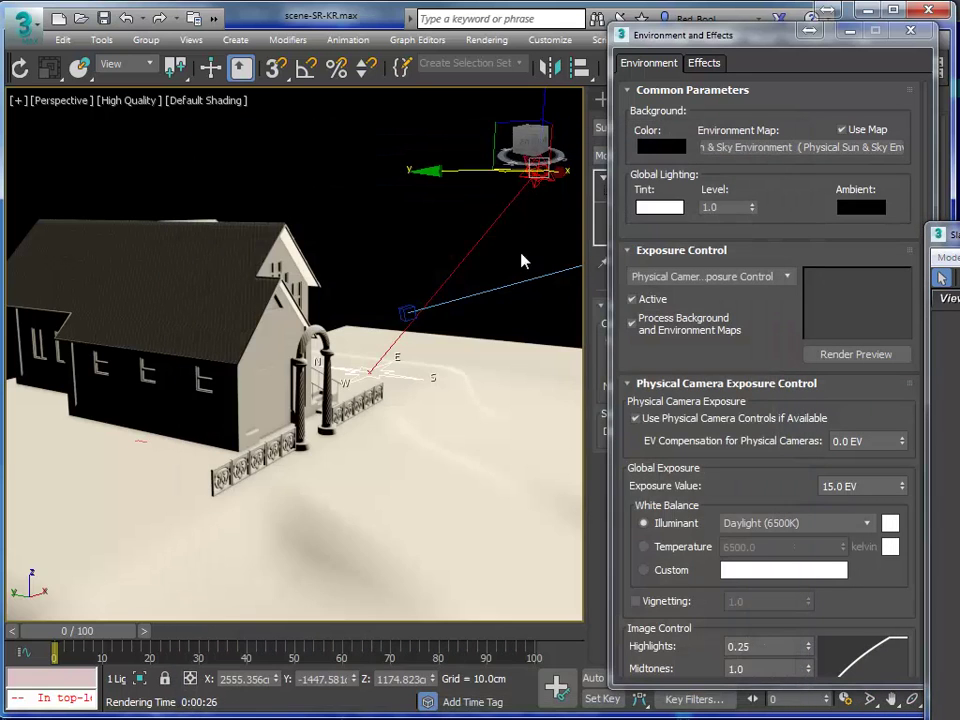
mouse_move(446, 336)
alt+middle_down()
mouse_move(456, 306)
mouse_move(456, 326)
mouse_move(441, 316)
alt+middle_up()
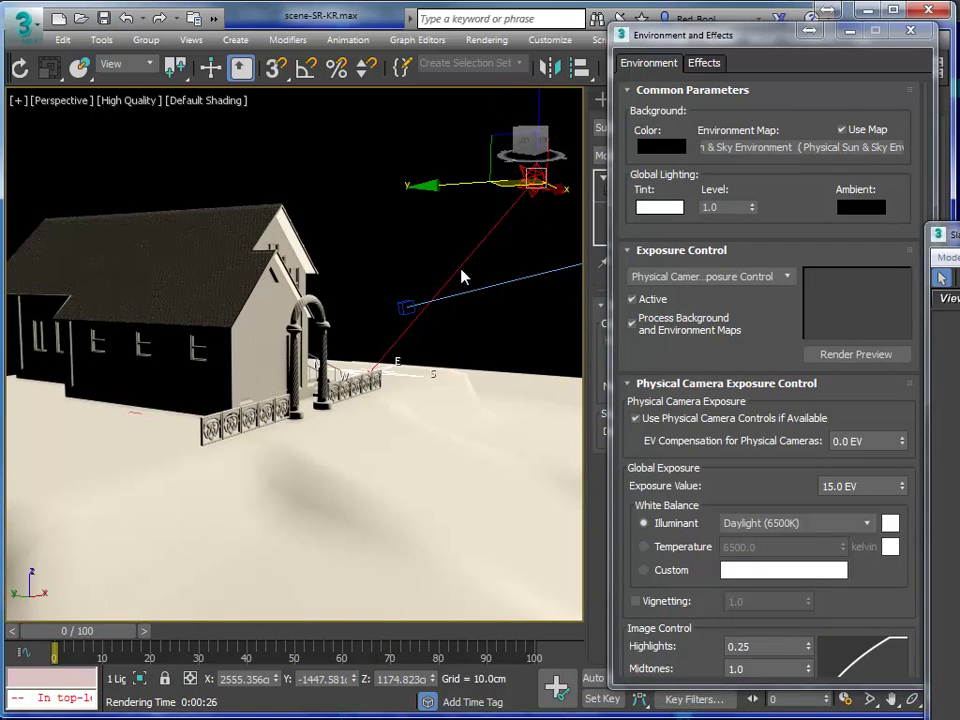
Bring the Slate Material Editor back over the scene and set the Horizon Height to -1.0°
drag(957, 233, 251, 91)
drag(959, 599, 922, 607)
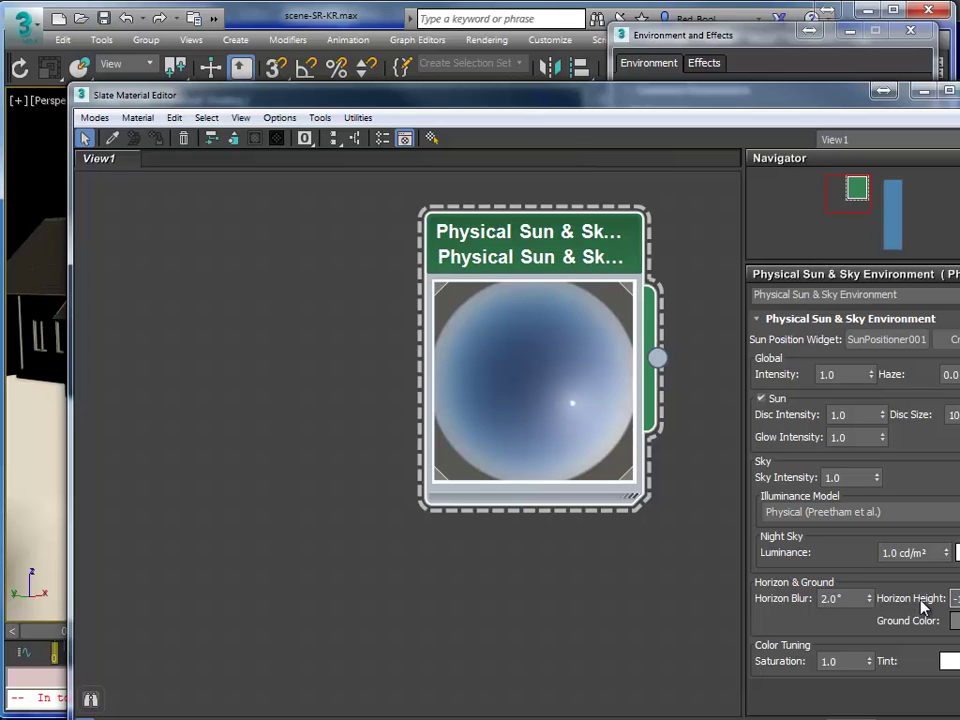
click(958, 599)
double_click(957, 599)
text(-1)
key(Return)
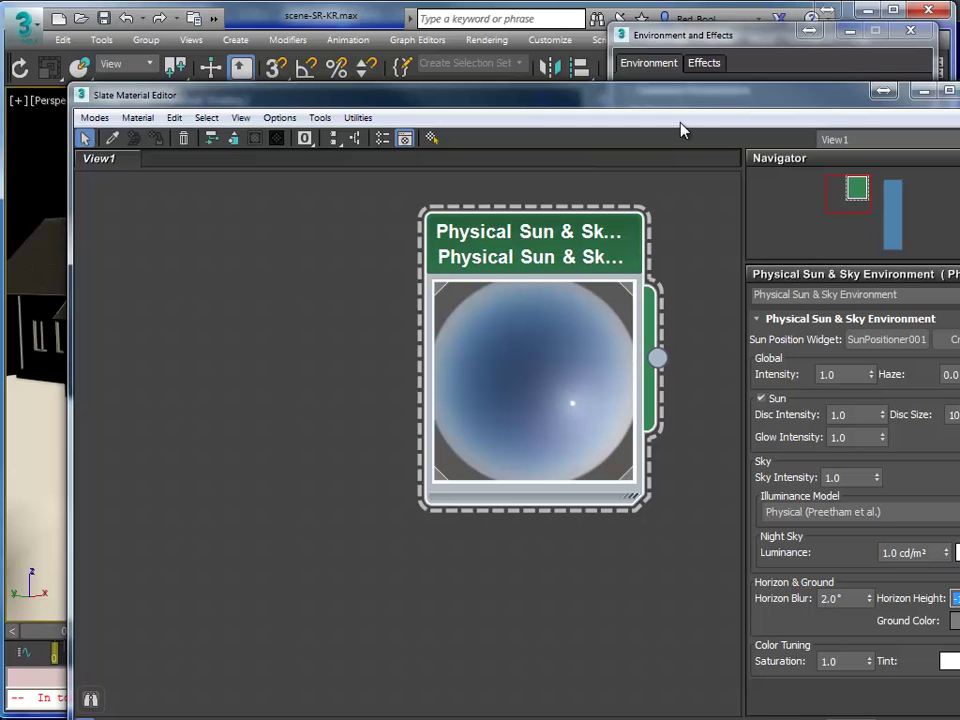
Bring the whole Slate Material Editor into view, lower the Horizon Height to -2.0°, and render the Perspective view
drag(690, 100, 614, 58)
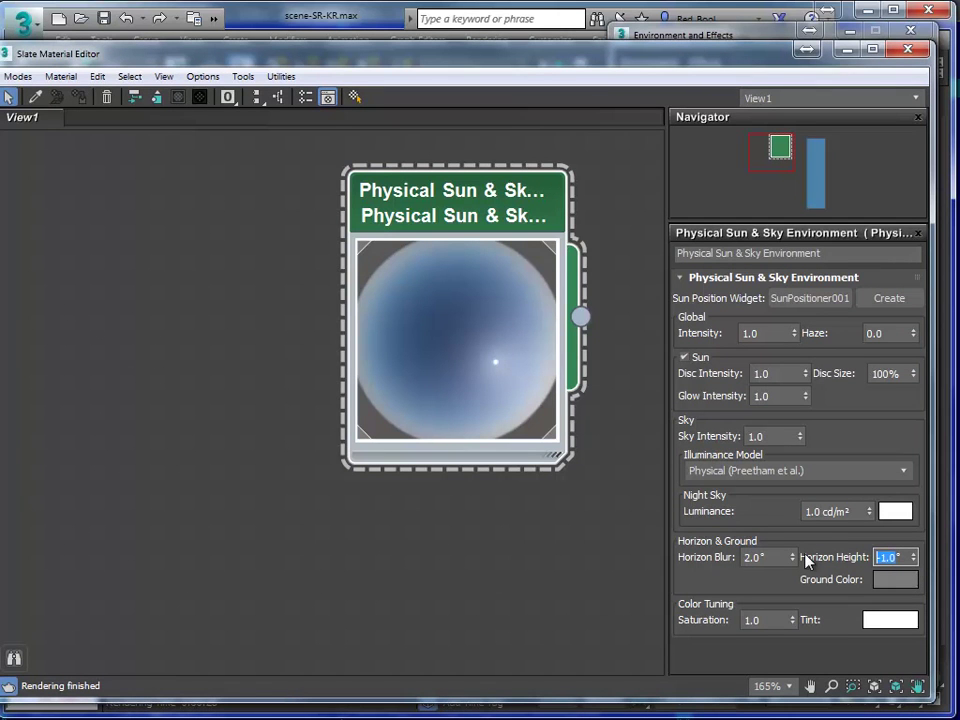
text(-2)
key(Return)
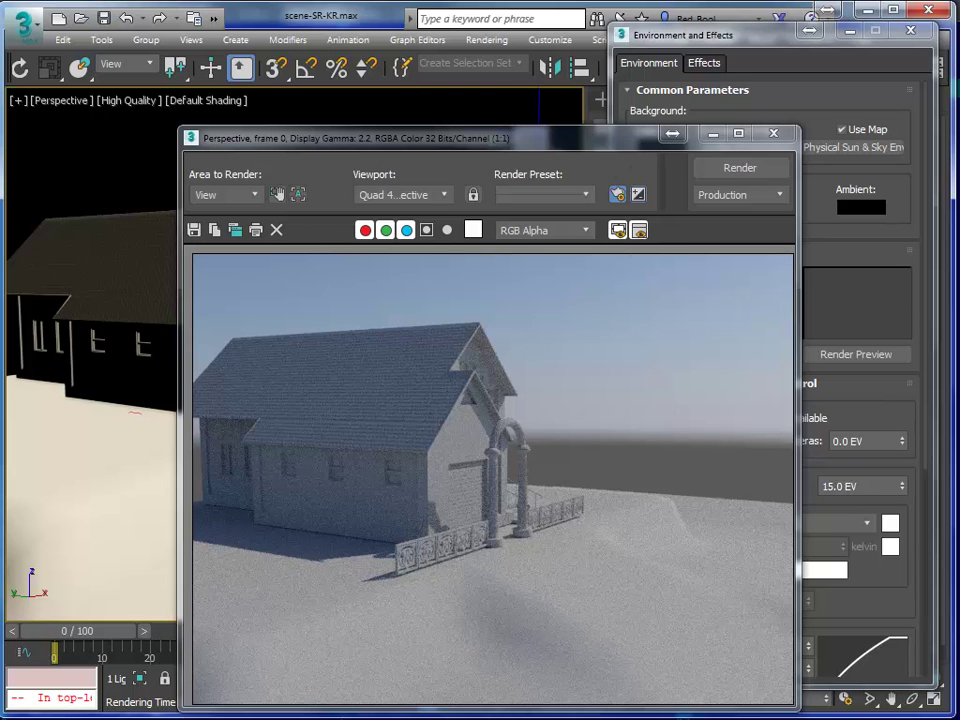
Bring the Slate Material Editor back over the render and reset the Horizon Height to 0.0°
drag(959, 310, 341, 74)
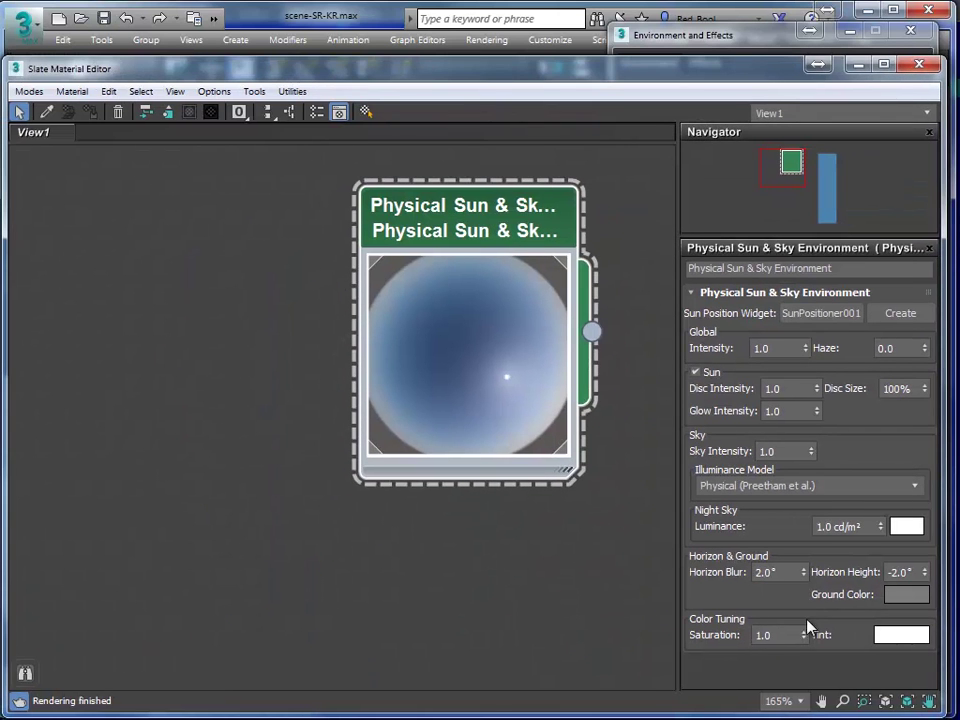
drag(917, 572, 762, 572)
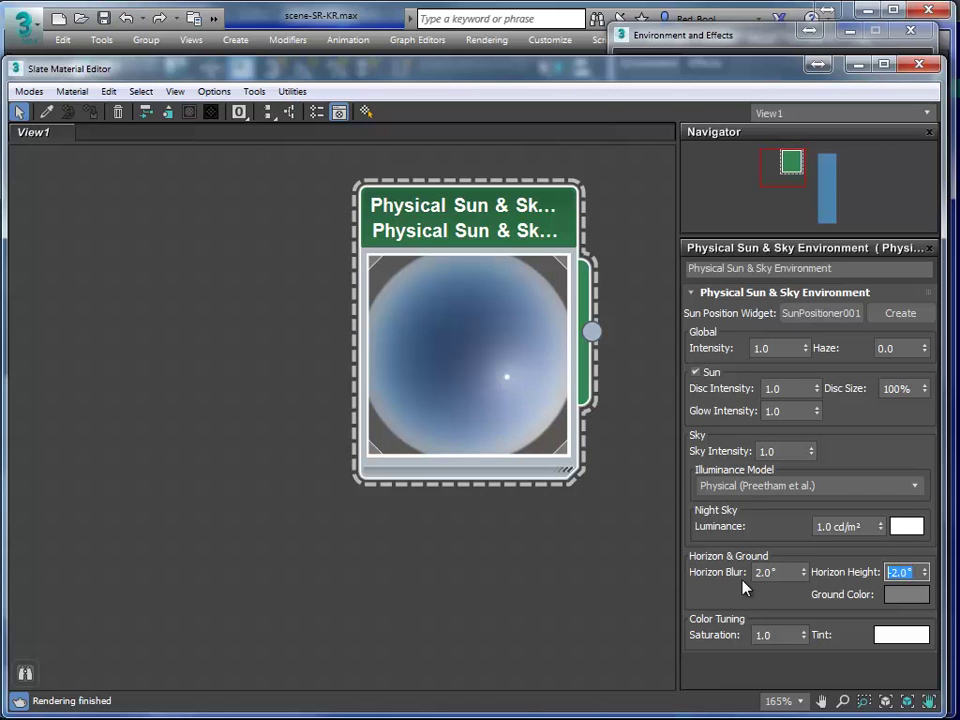
text(0)
key(Return)
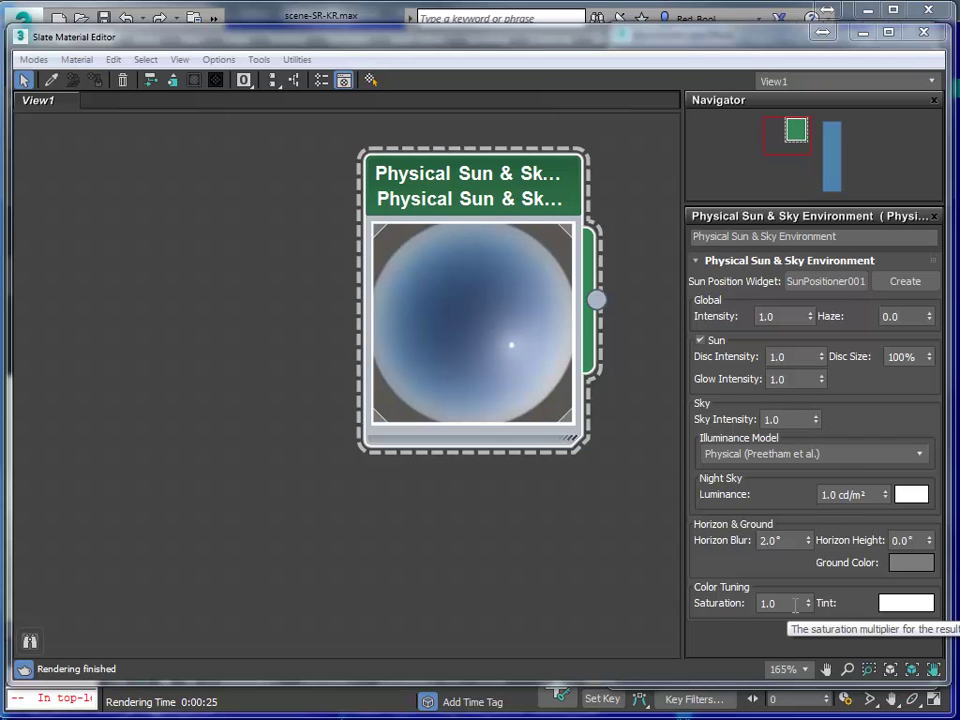
Test a Color Tuning Saturation of 0 on the environment map, and undo it
double_click(780, 602)
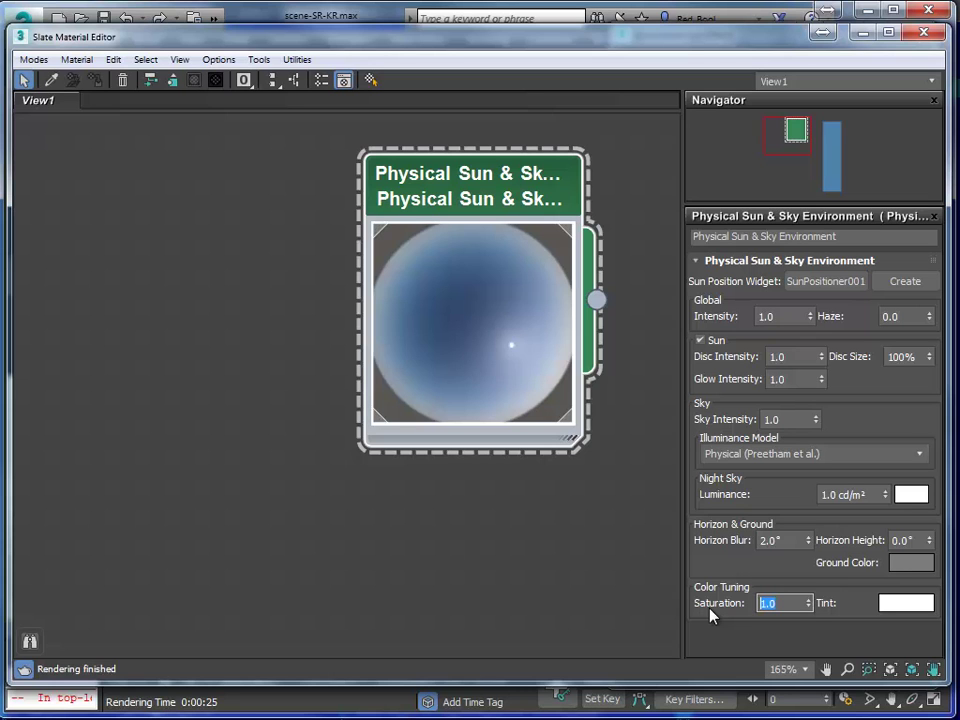
text(0)
key(Return)
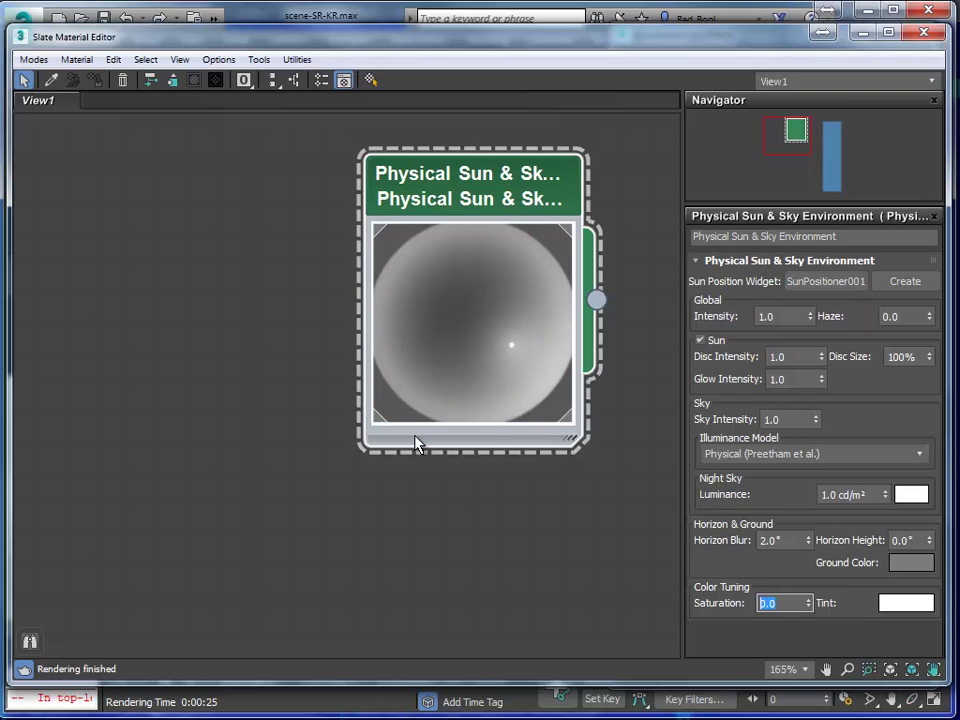
key(ctrl+z)
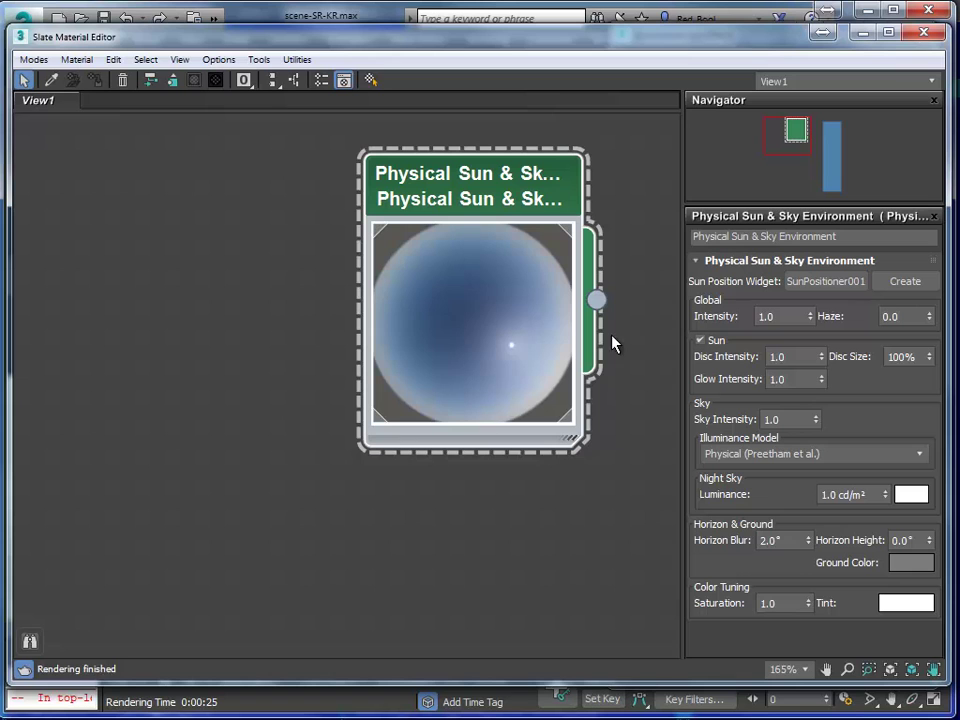
Test salmon-red shades for the Color Tuning tint in the preview, and change it to a blue of RGB 37, 37, 179
click(906, 603)
drag(298, 157, 880, 104)
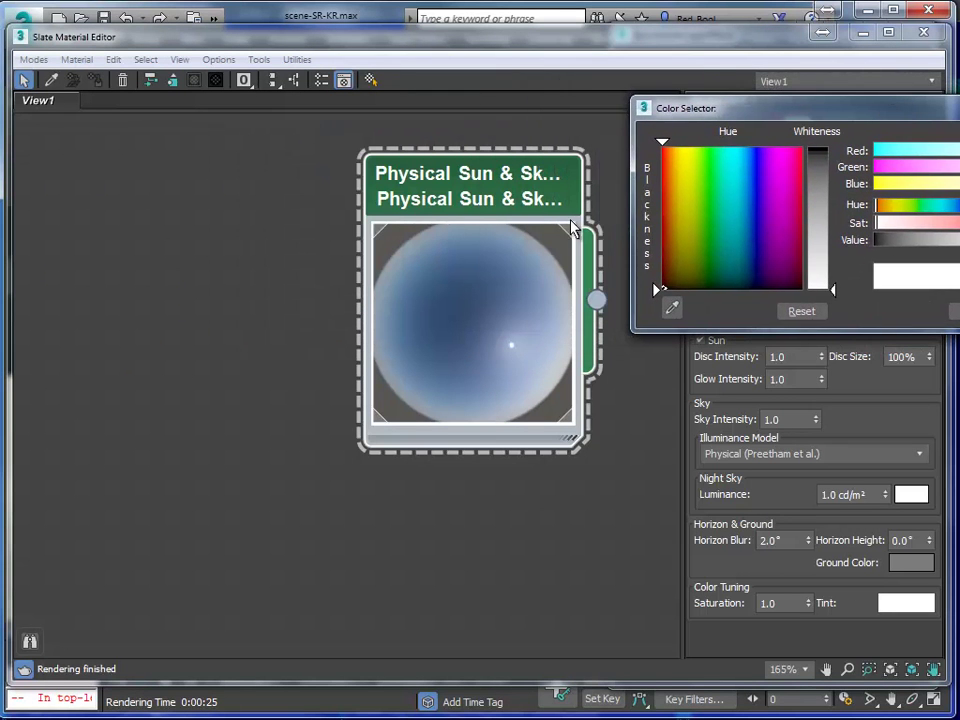
click(675, 174)
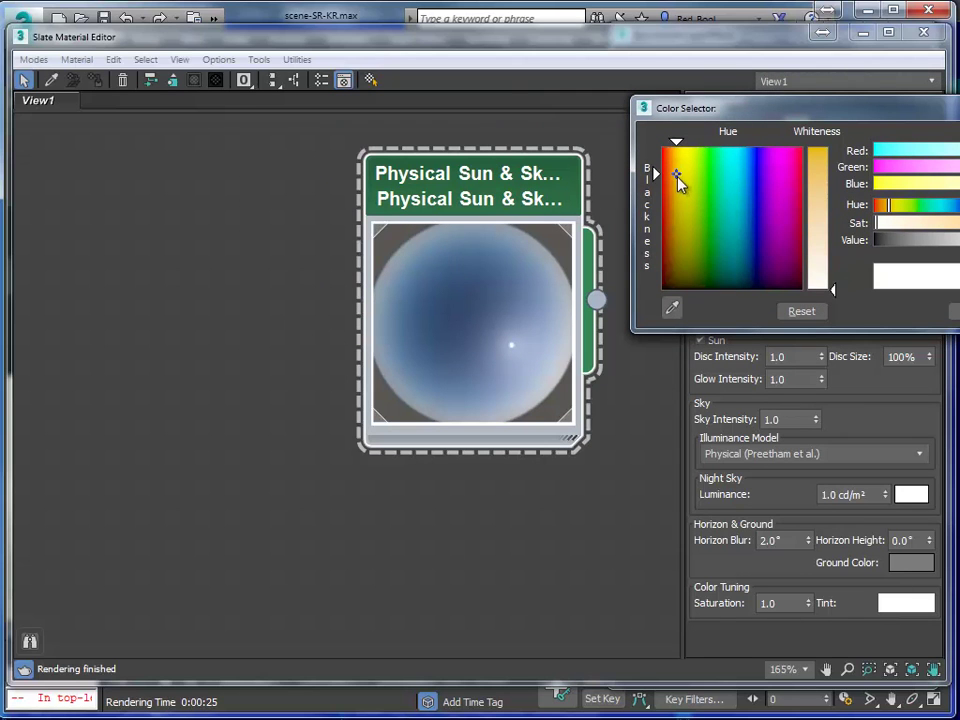
drag(837, 291, 836, 187)
drag(678, 174, 664, 163)
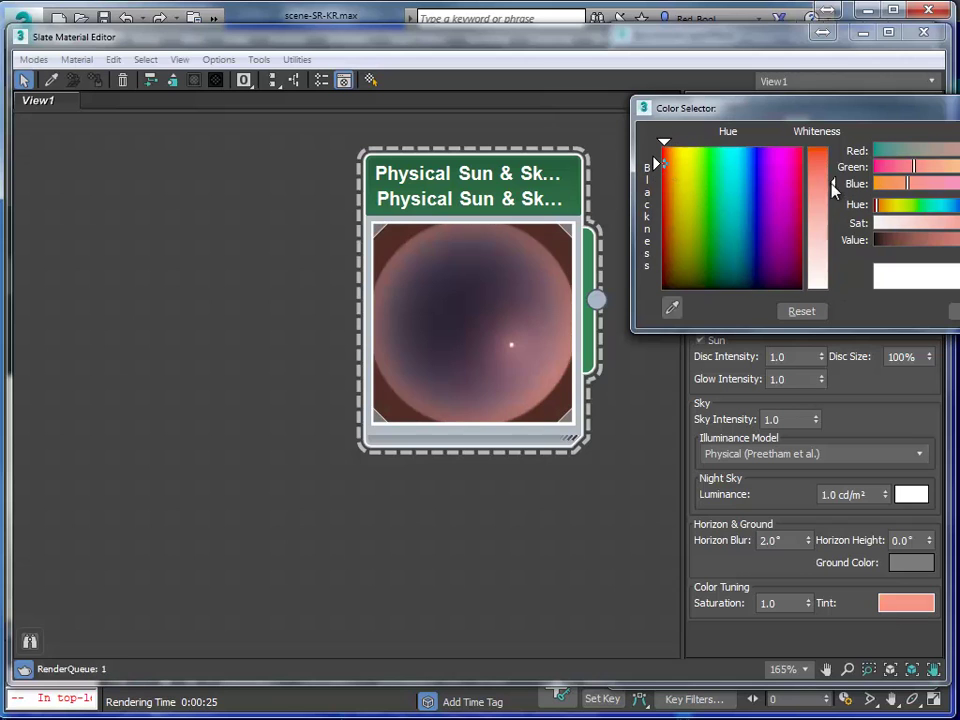
drag(835, 190, 835, 170)
drag(672, 163, 665, 164)
drag(829, 170, 829, 168)
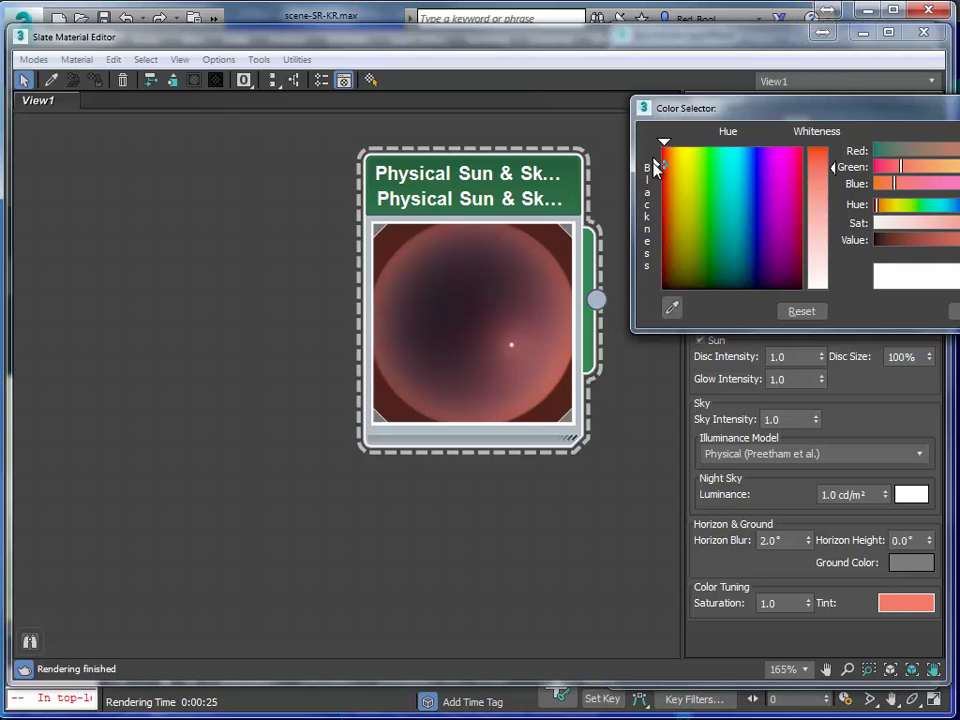
drag(669, 167, 756, 197)
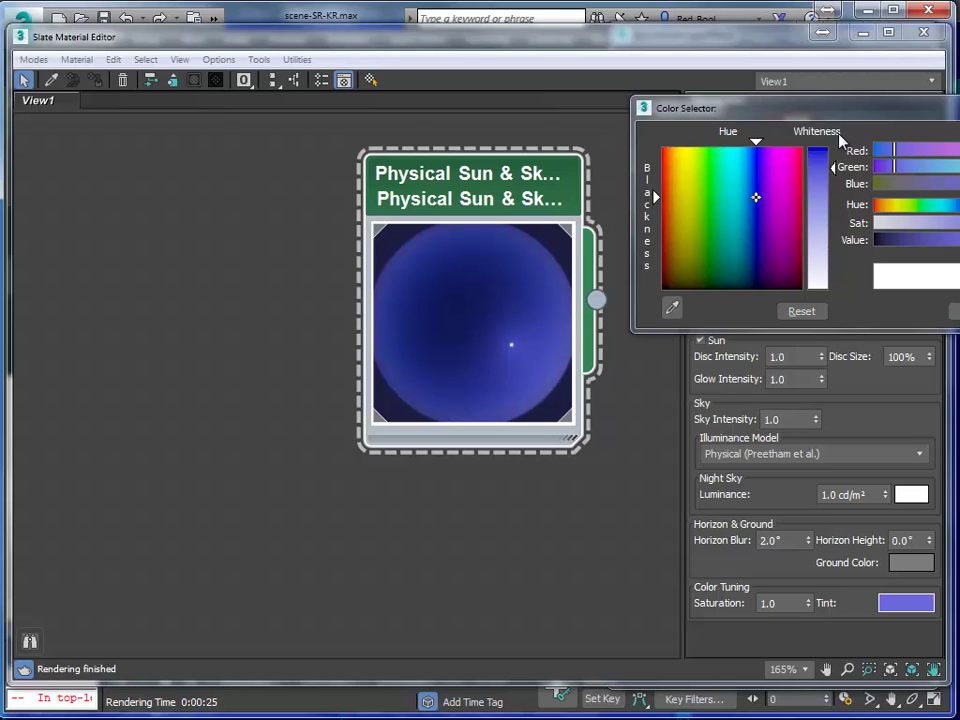
drag(811, 110, 697, 112)
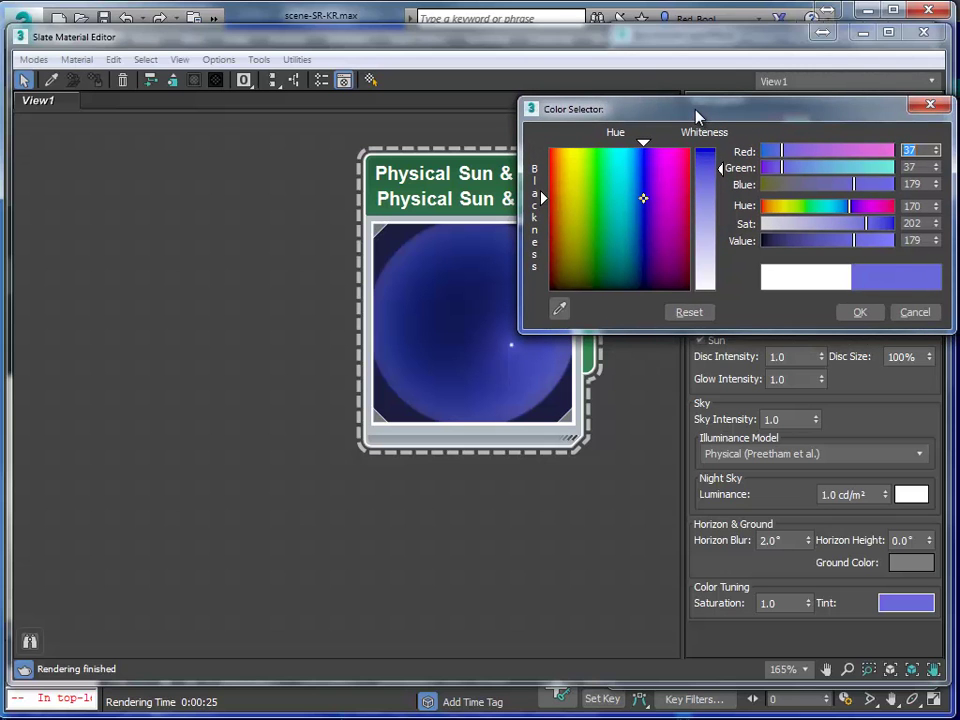